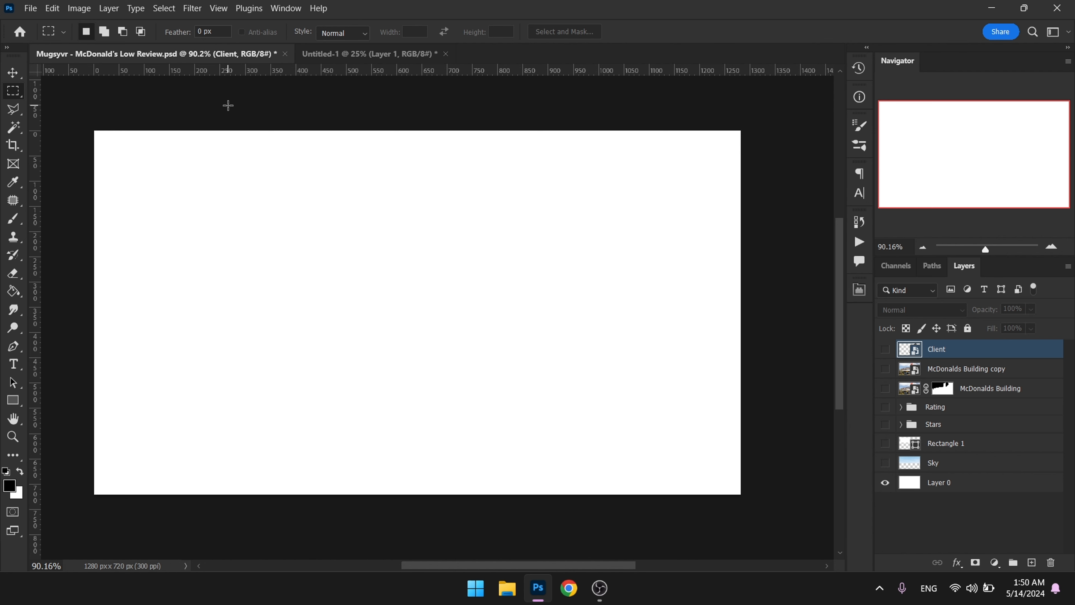
- Switch to the Untitled-1 document, select the person as the subject, and hide the background with a layer mask
left_click(394, 52)
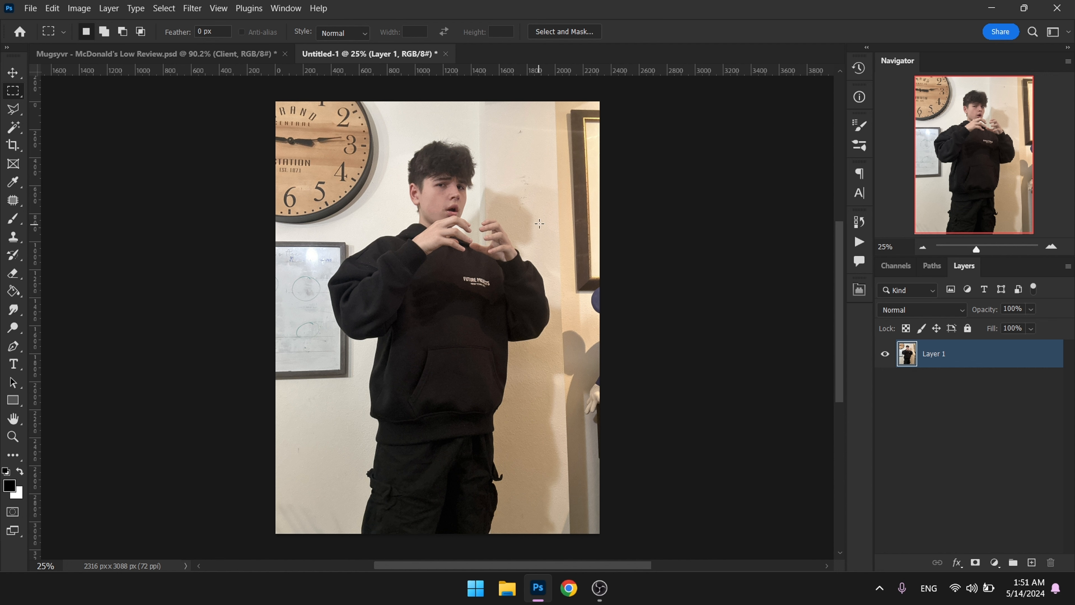
key("w")
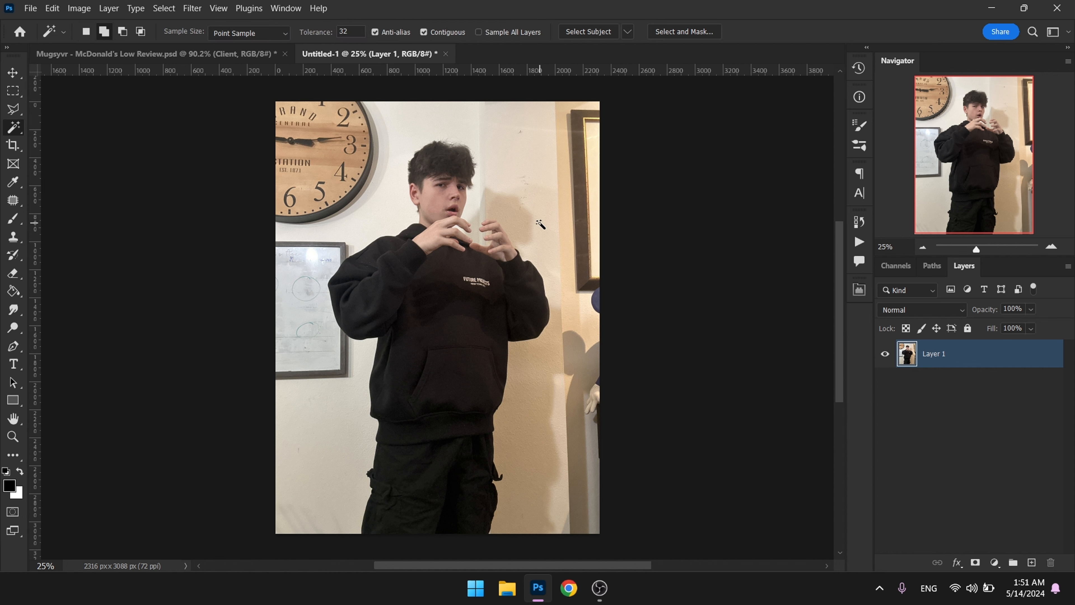
right_click(18, 130)
left_click(20, 132)
left_click(600, 34)
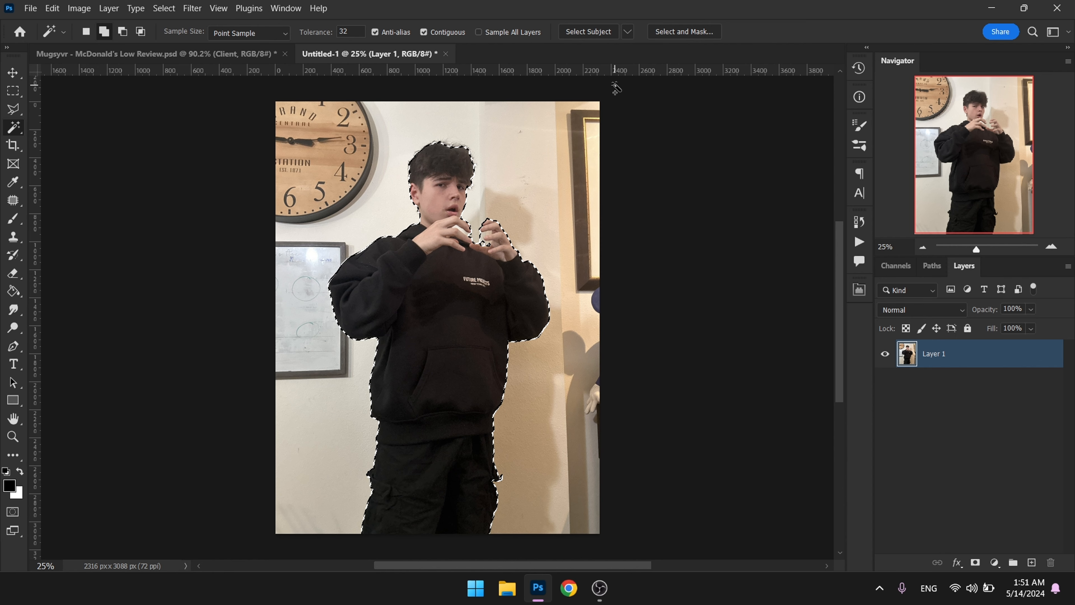
left_click(975, 562)
- Paint black on Layer 1's mask with a smaller brush to remove leftover wall between the person's hands
scroll(401, 317, "up", 10)
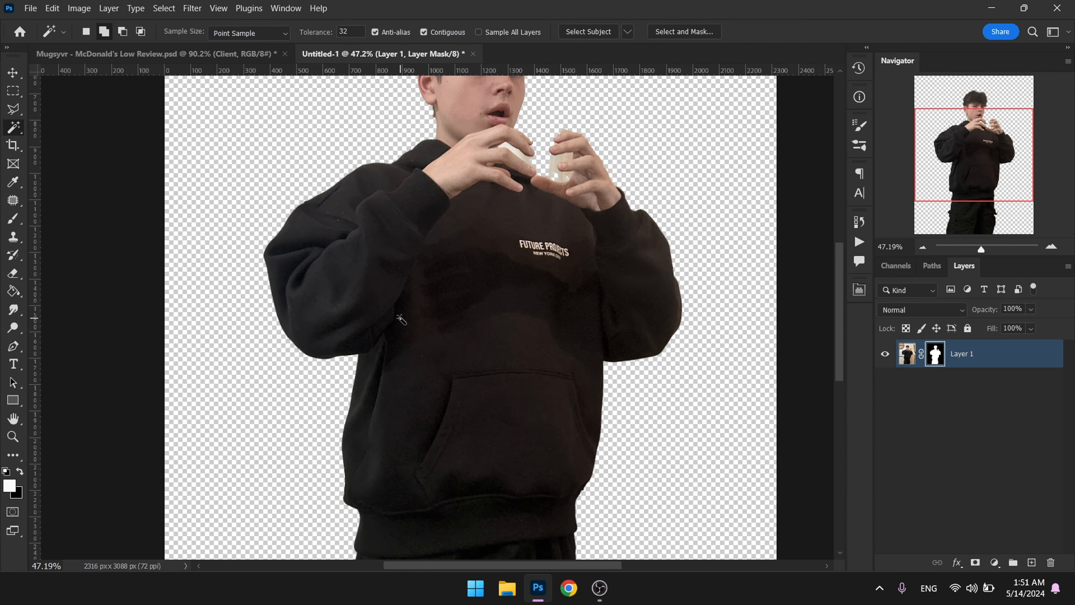
left_click_drag(551, 137, 455, 464)
left_click_drag(496, 190, 514, 344)
scroll(518, 344, "down", 2)
scroll(517, 343, "down", 3)
scroll(550, 390, "up", 10)
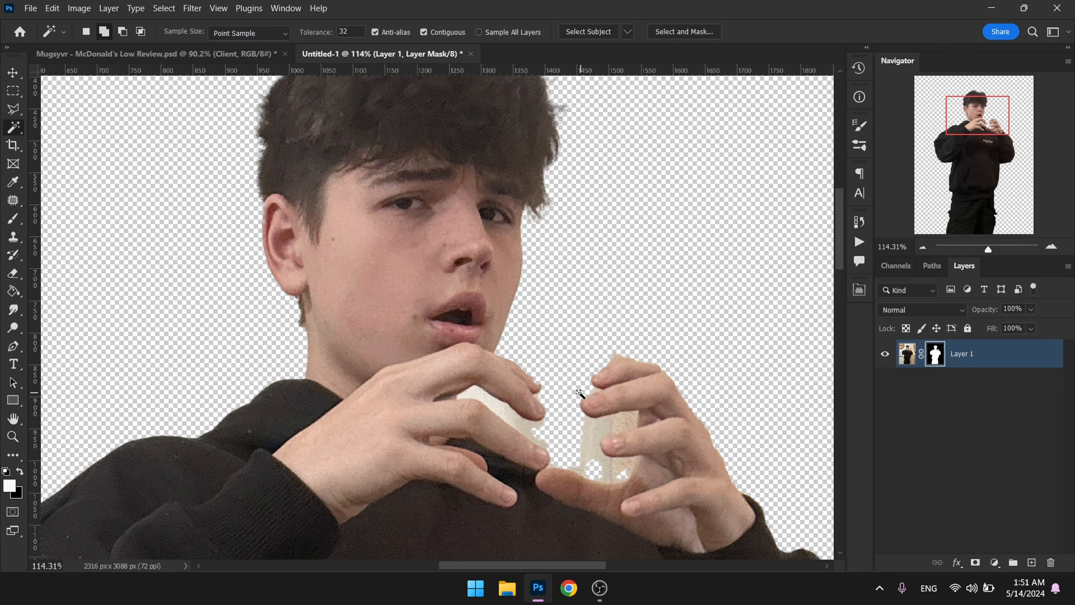
key("b")
mouse_move(551, 365)
left_mouse_down()
mouse_move(544, 405)
mouse_move(544, 355)
mouse_move(568, 362)
left_mouse_up()
scroll(553, 368, "up", 4)
key("x")
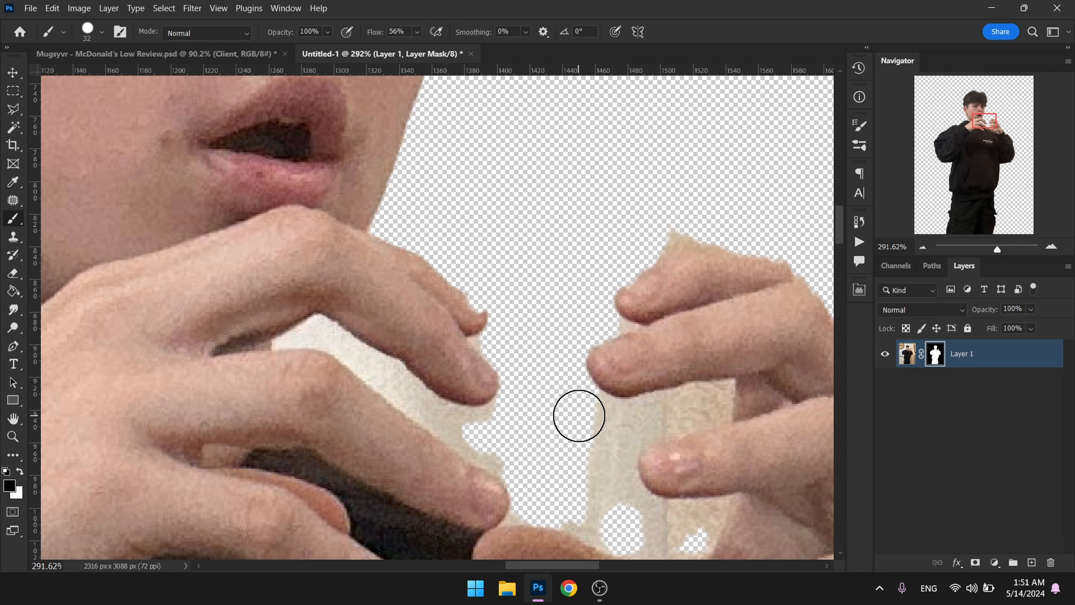
mouse_move(561, 444)
left_mouse_down()
mouse_move(486, 376)
mouse_move(473, 389)
mouse_move(528, 440)
mouse_move(516, 458)
left_mouse_up()
key("bracketleft")
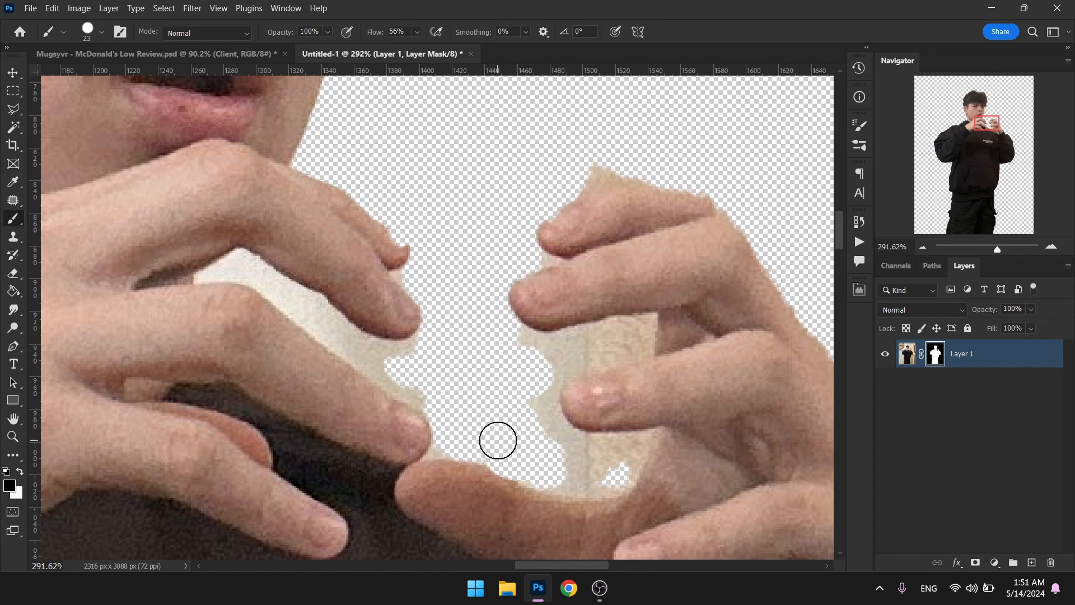
key("ctrl+z")
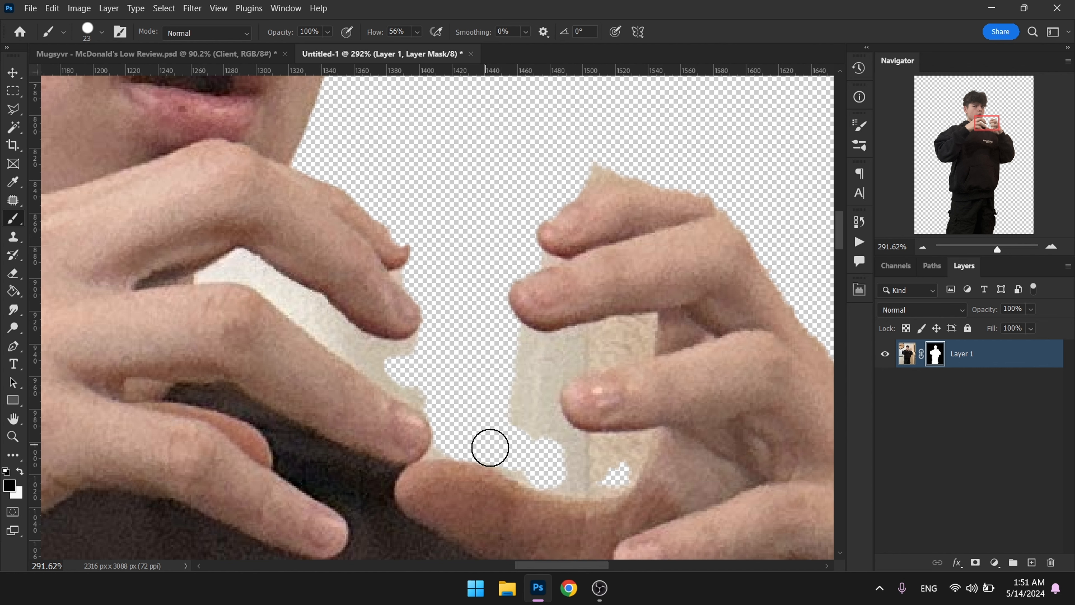
left_click_drag(494, 447, 535, 464)
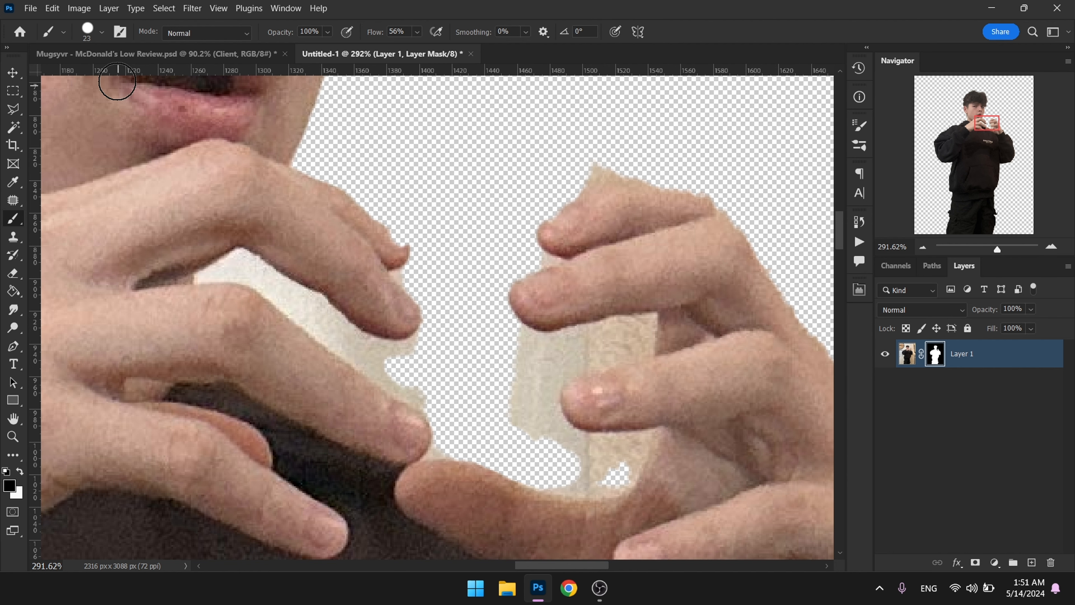
- Switch to the McDonald's Low Review document and show the Client, McDonalds Building and Sky layers
left_click(150, 55)
left_click(885, 349)
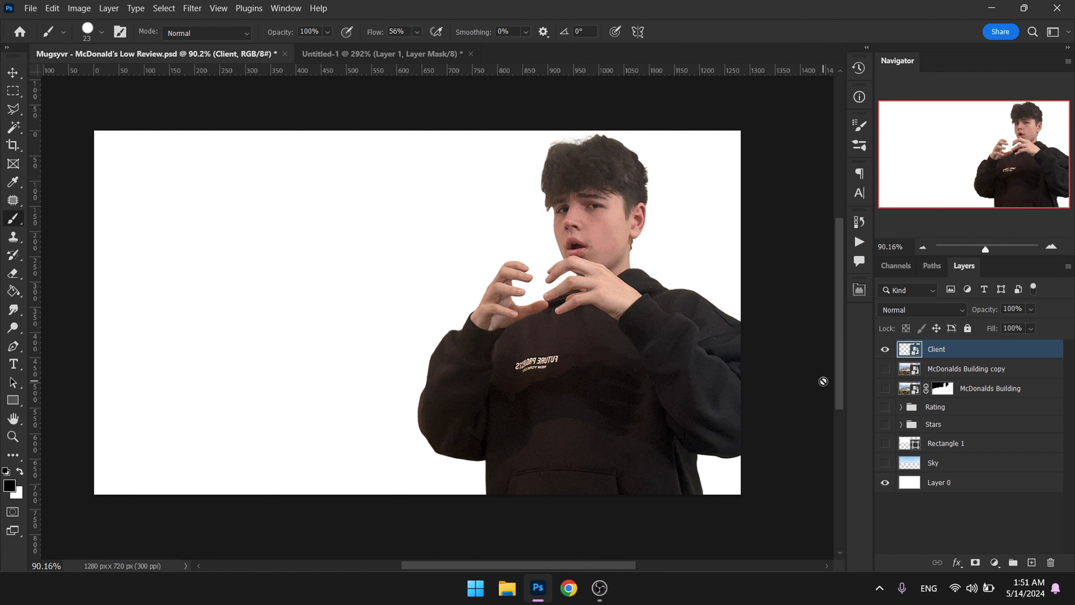
left_click(884, 369)
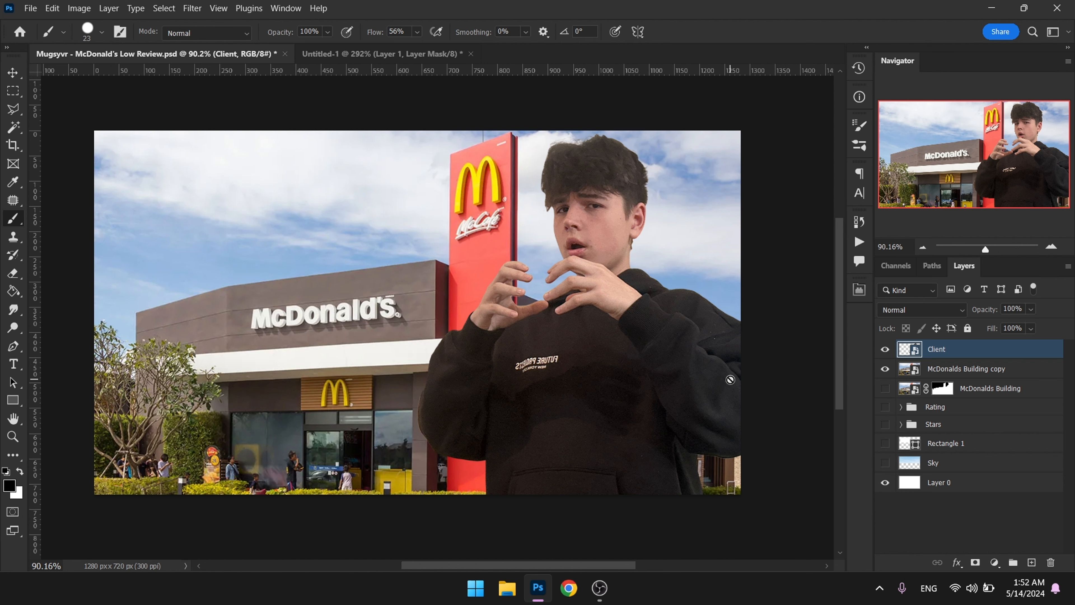
left_click(885, 369)
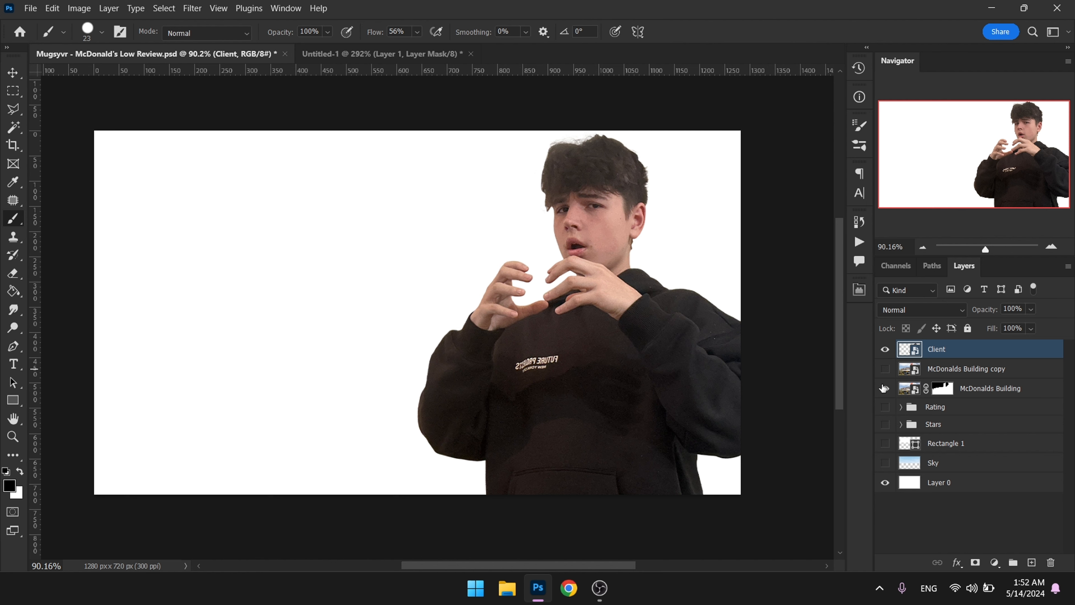
left_click(885, 388)
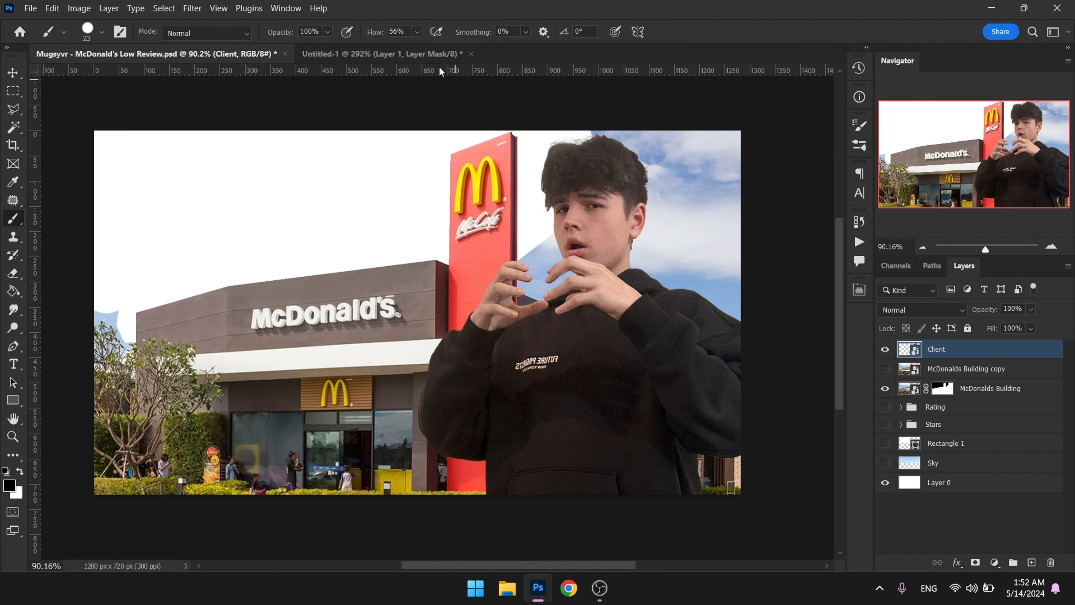
left_click(369, 55)
left_click(203, 55)
left_click(884, 464)
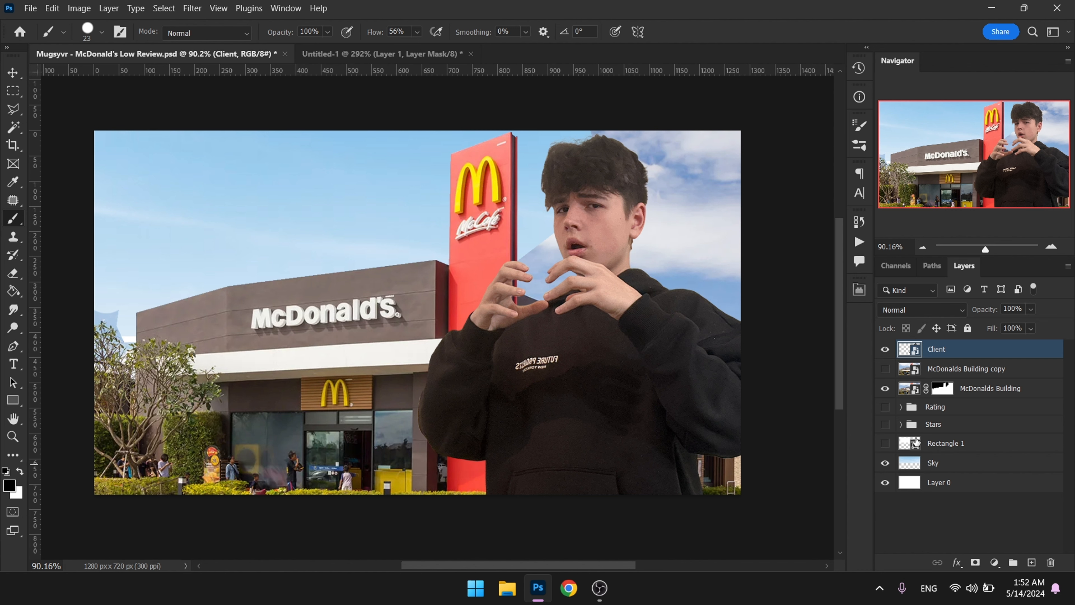
- Paint black on the McDonalds Building layer mask to remove the remaining original sky around the person and beside the building
left_click(941, 393)
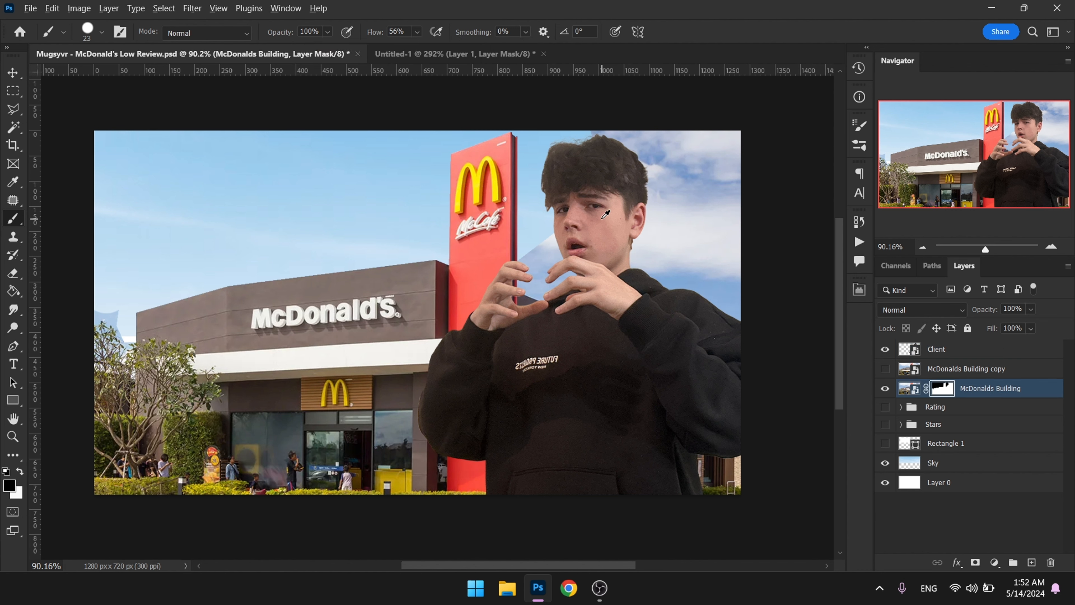
left_click_drag(601, 217, 635, 217)
mouse_move(695, 190)
left_mouse_down()
mouse_move(741, 235)
mouse_move(678, 246)
mouse_move(650, 209)
mouse_move(643, 101)
left_mouse_up()
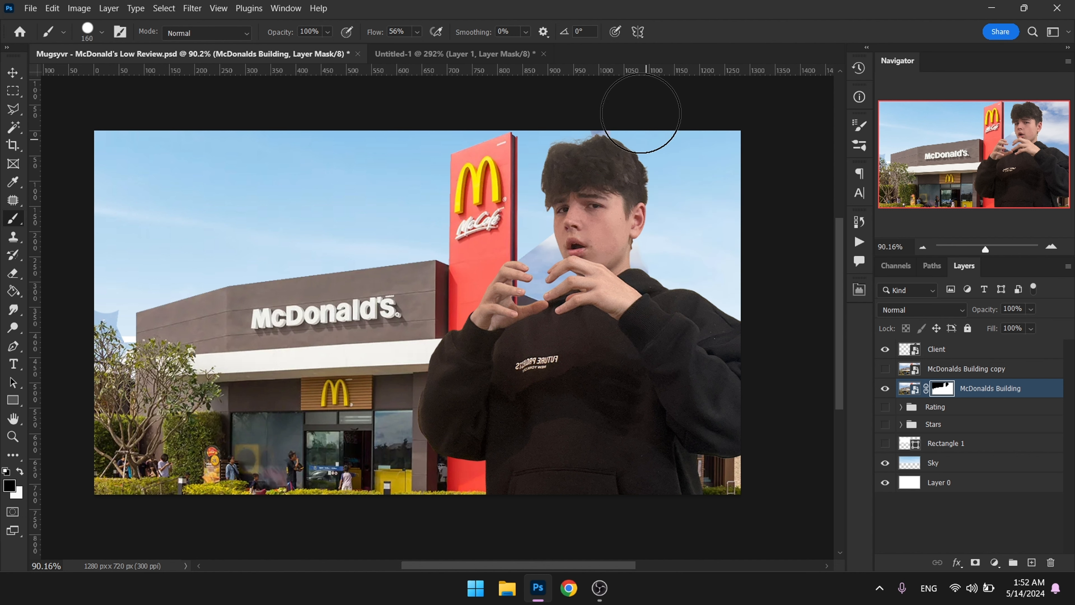
mouse_move(569, 234)
left_mouse_down()
mouse_move(534, 271)
mouse_move(558, 295)
left_mouse_up()
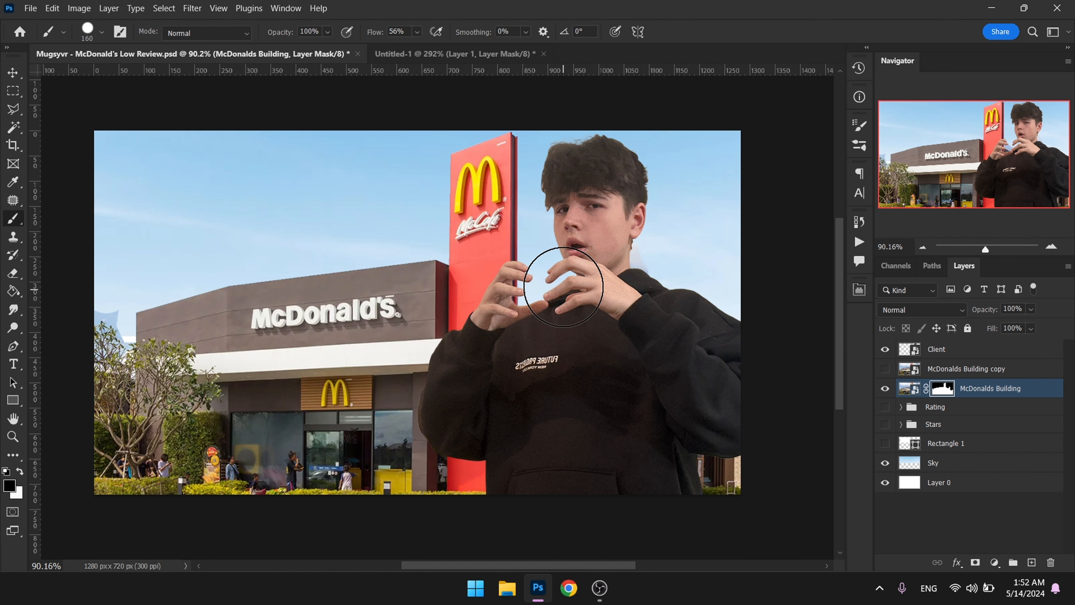
scroll(131, 303, "up", 3)
left_click_drag(85, 352, 103, 240)
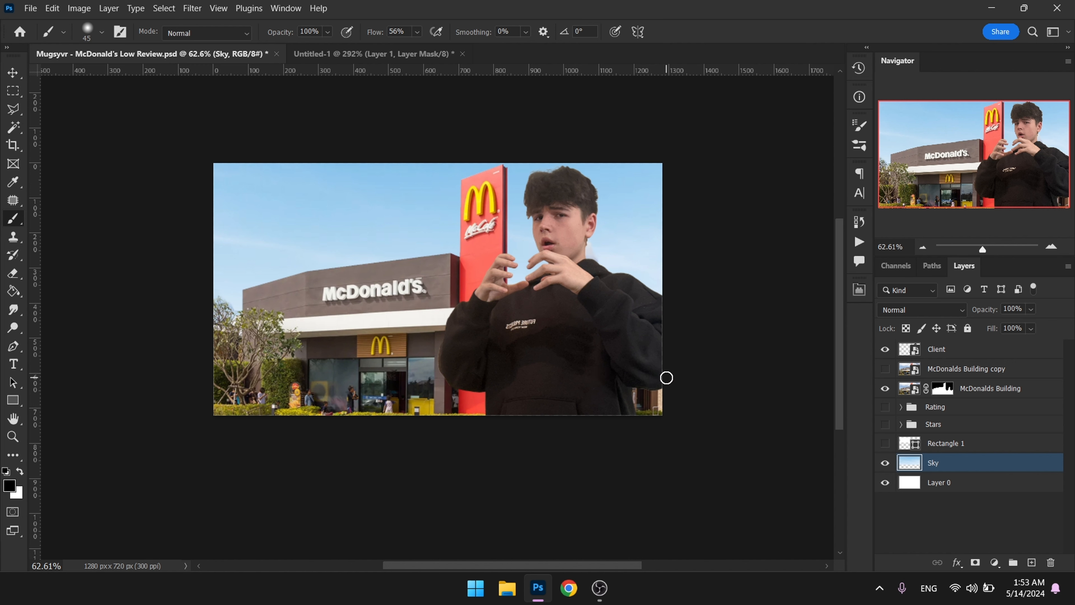
- Show the Rectangle 1 layer, select it, and examine its corner radius settings in the shape properties
left_click(884, 443)
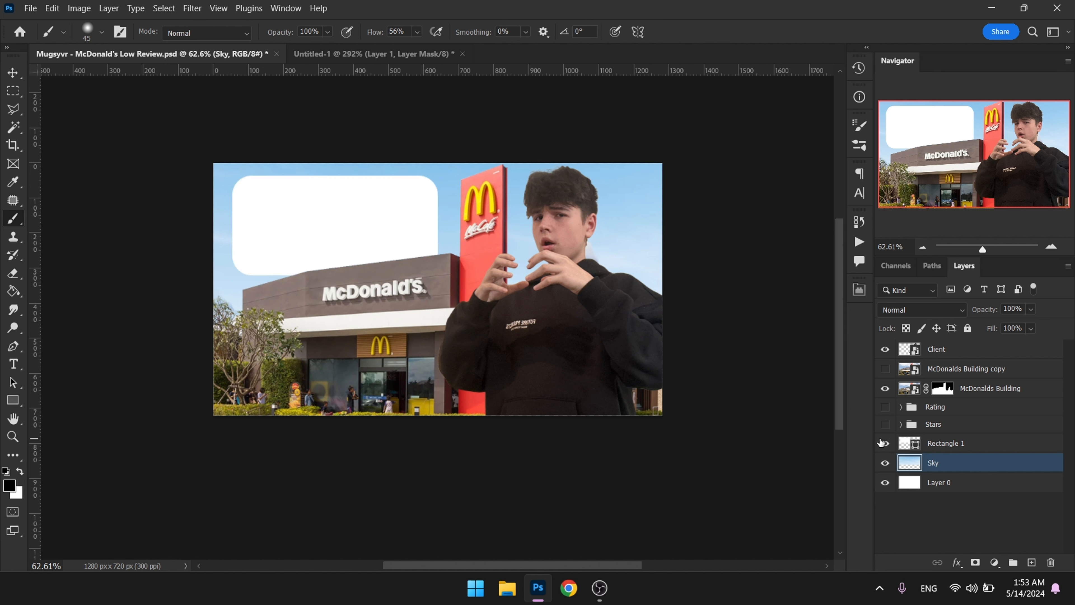
left_click(11, 402)
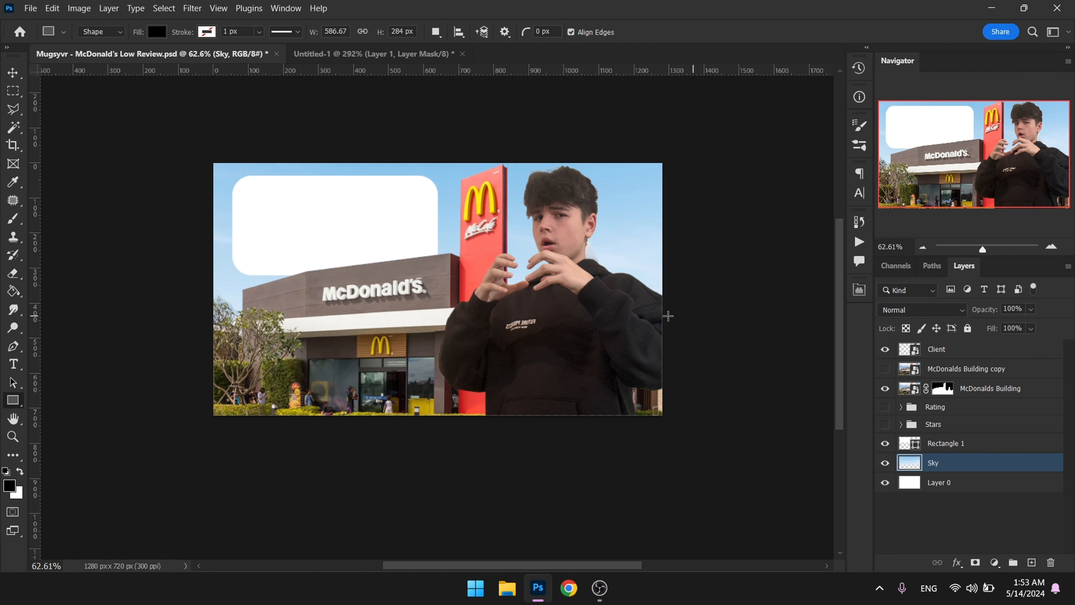
left_click(859, 289)
left_click(719, 329)
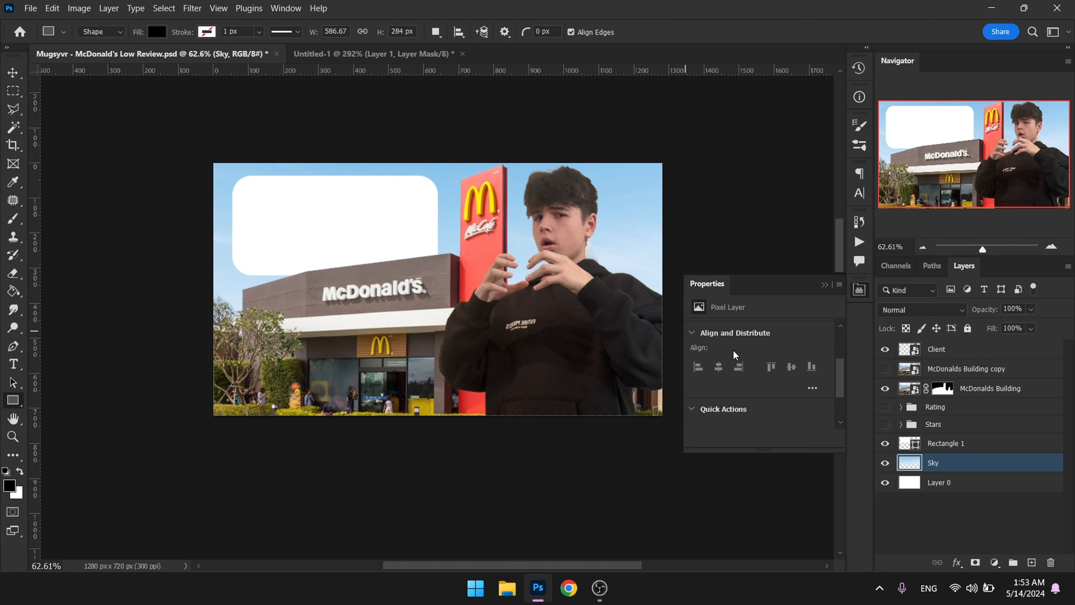
scroll(507, 240, "down", 2)
scroll(508, 241, "up", 2)
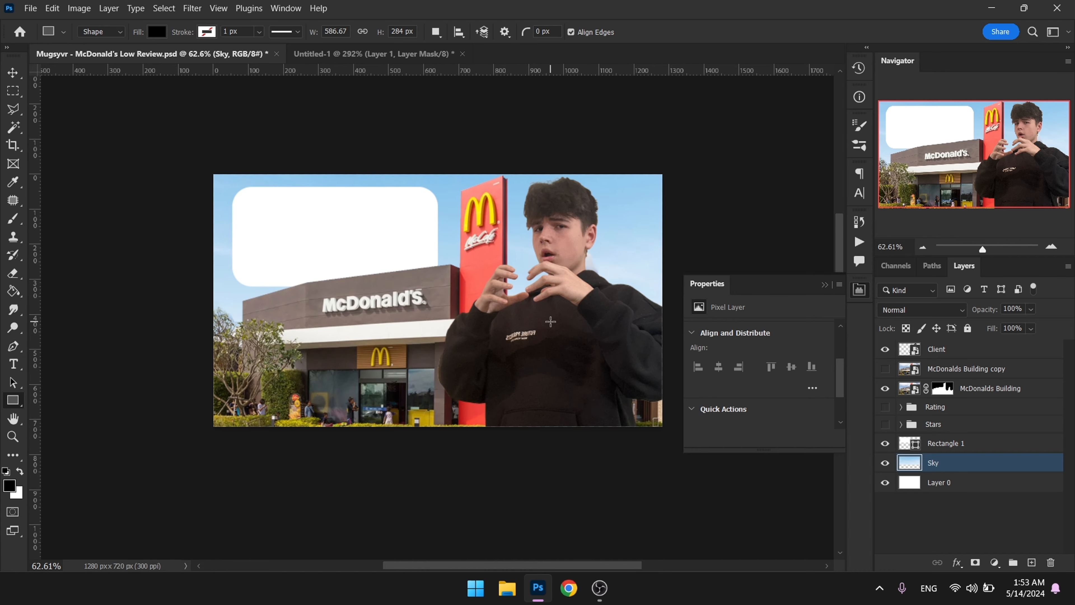
scroll(529, 322, "up", 1)
scroll(529, 322, "right", 1)
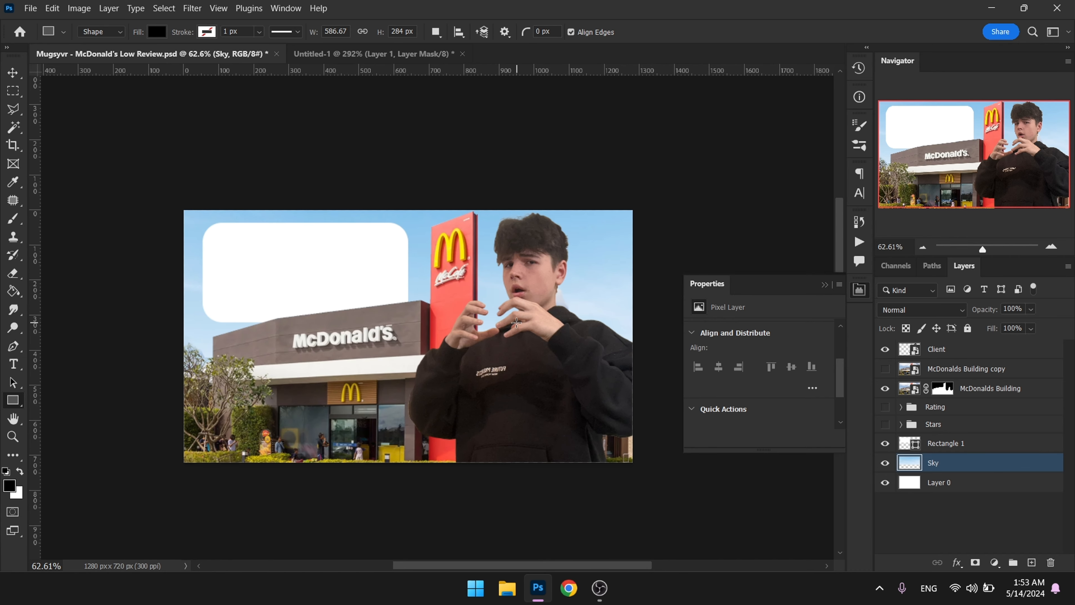
scroll(788, 362, "down", 2)
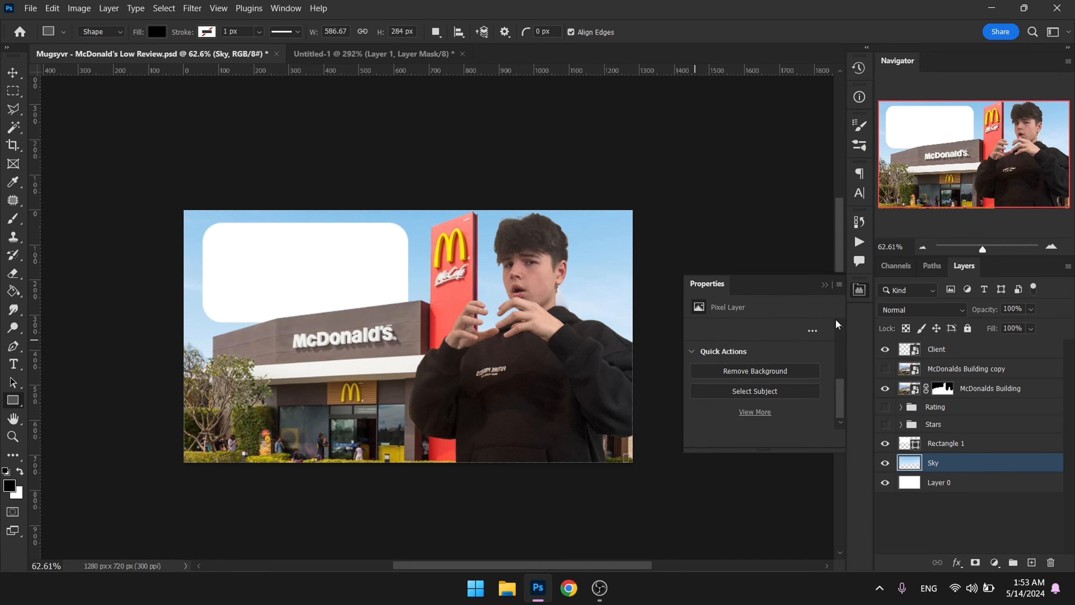
left_click(943, 443)
scroll(759, 389, "down", 3)
scroll(759, 389, "down", 2)
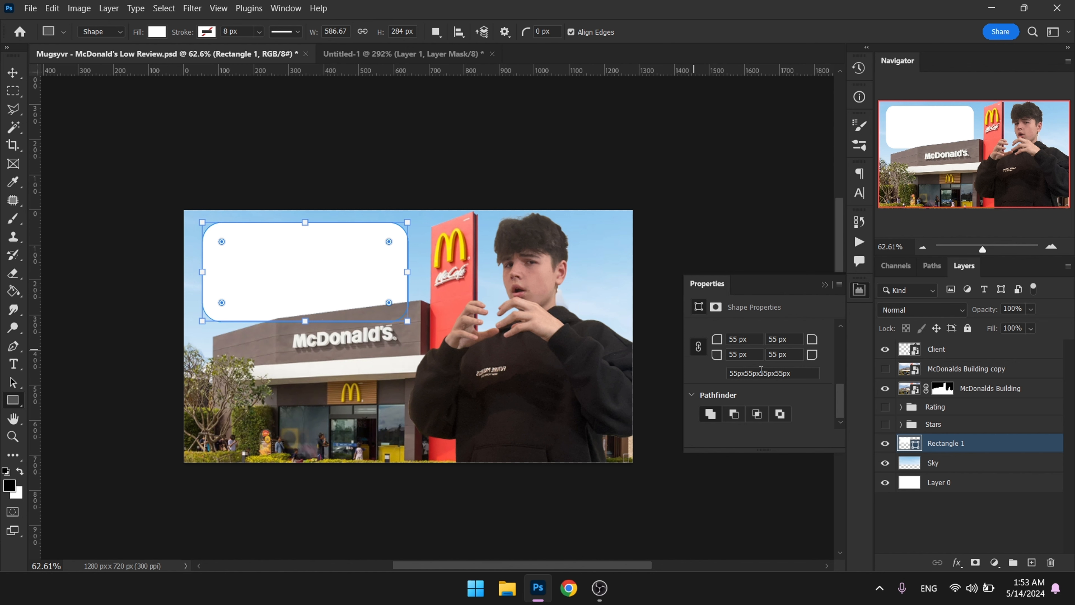
scroll(754, 371, "up", 1)
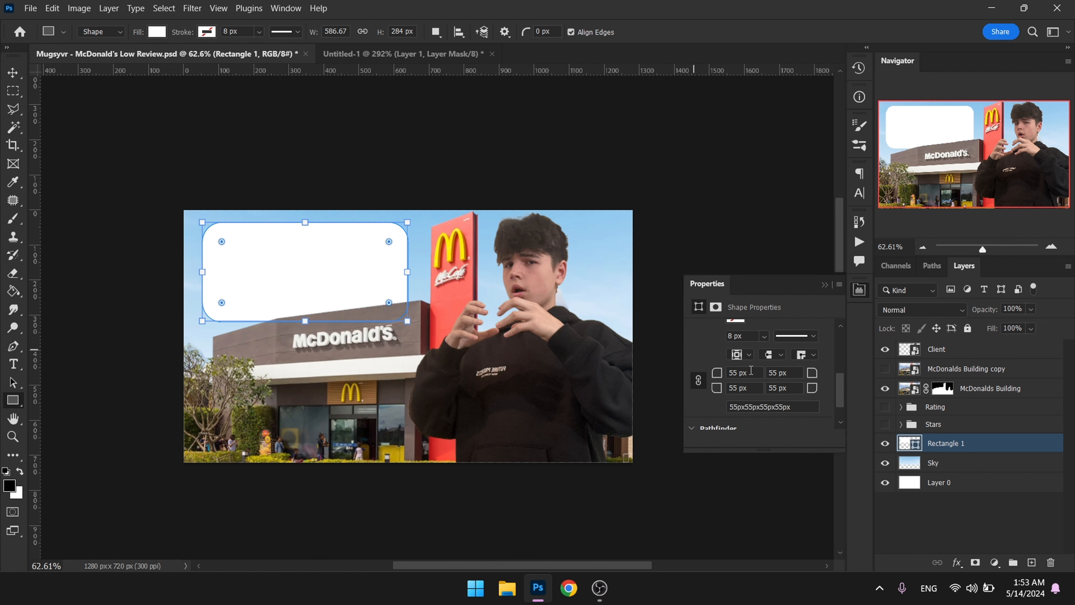
left_click(824, 284)
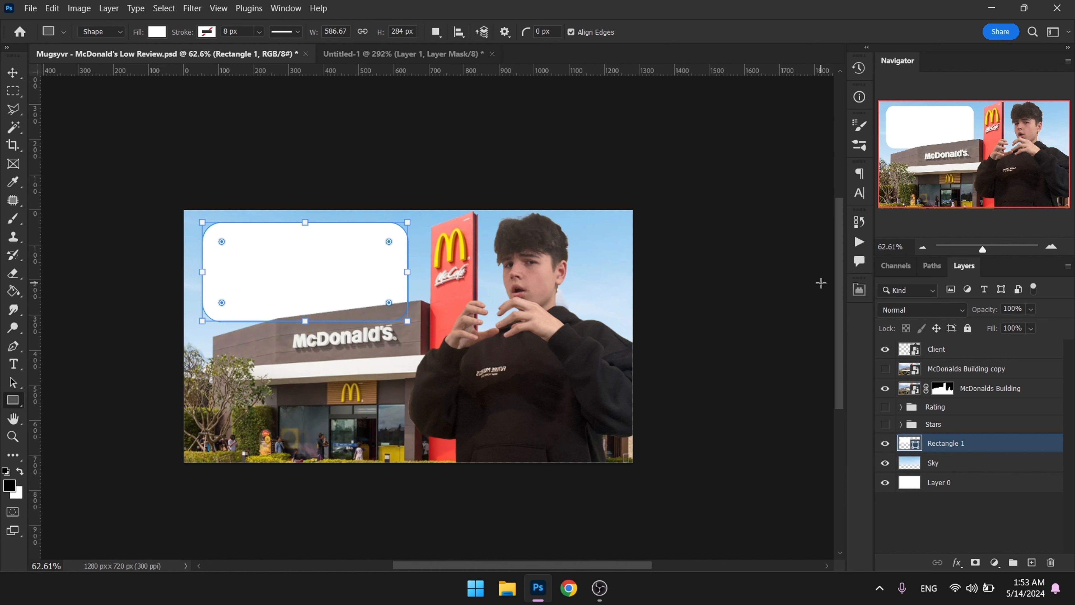
- Show the Stars and Rating groups on top of the white review box
left_click(884, 425)
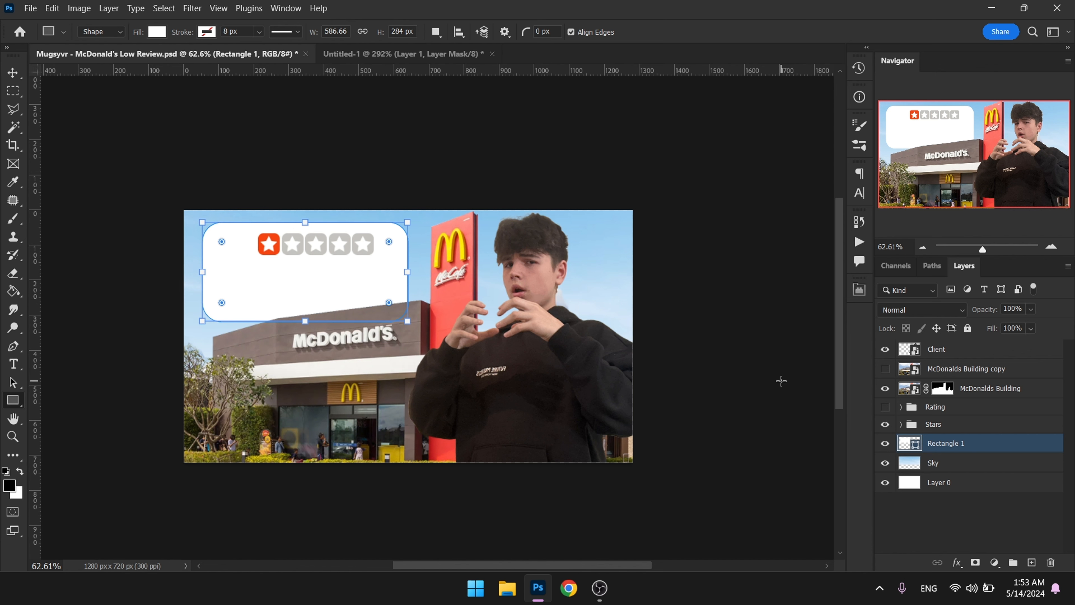
left_click(881, 407)
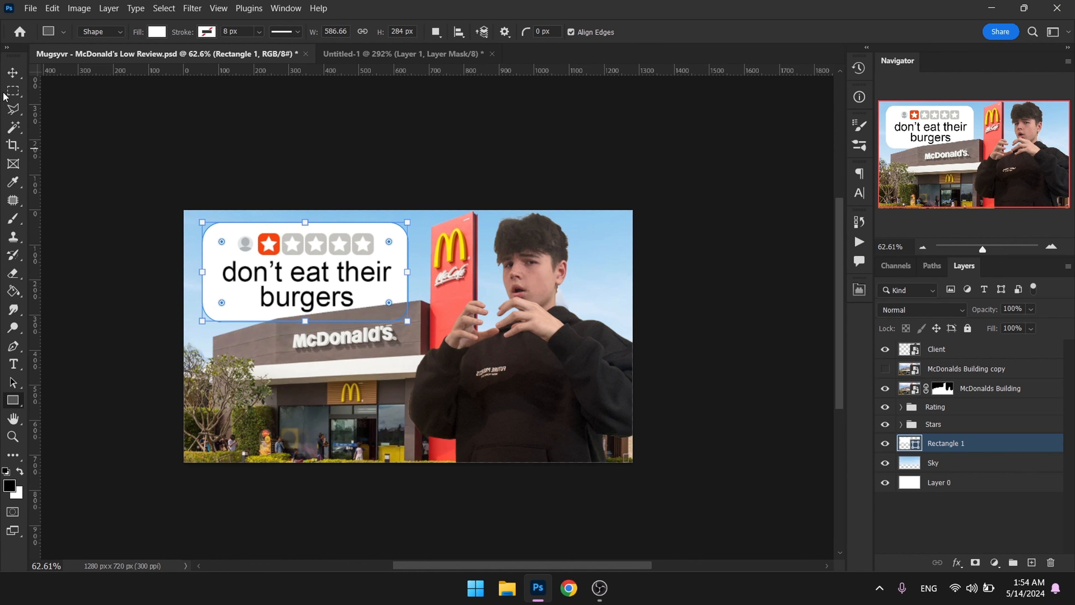
- On the Client layer, marquee-select the area around the hands and run Generative Fill with the prompt "have him hold a burger"
left_click(22, 92)
scroll(461, 307, "down", 2)
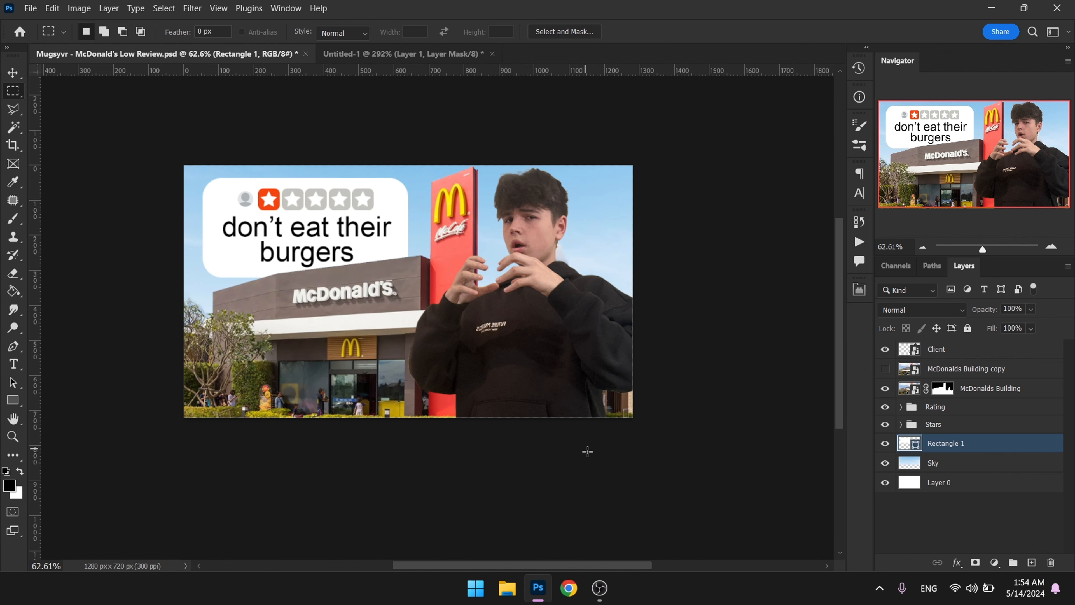
scroll(581, 359, "up", 1)
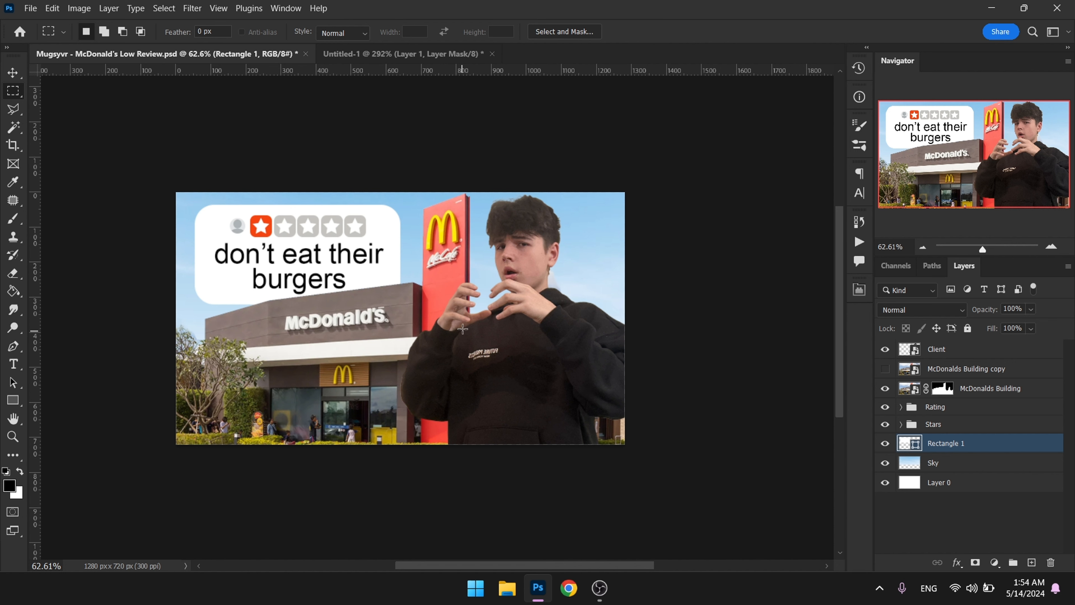
left_click(950, 351)
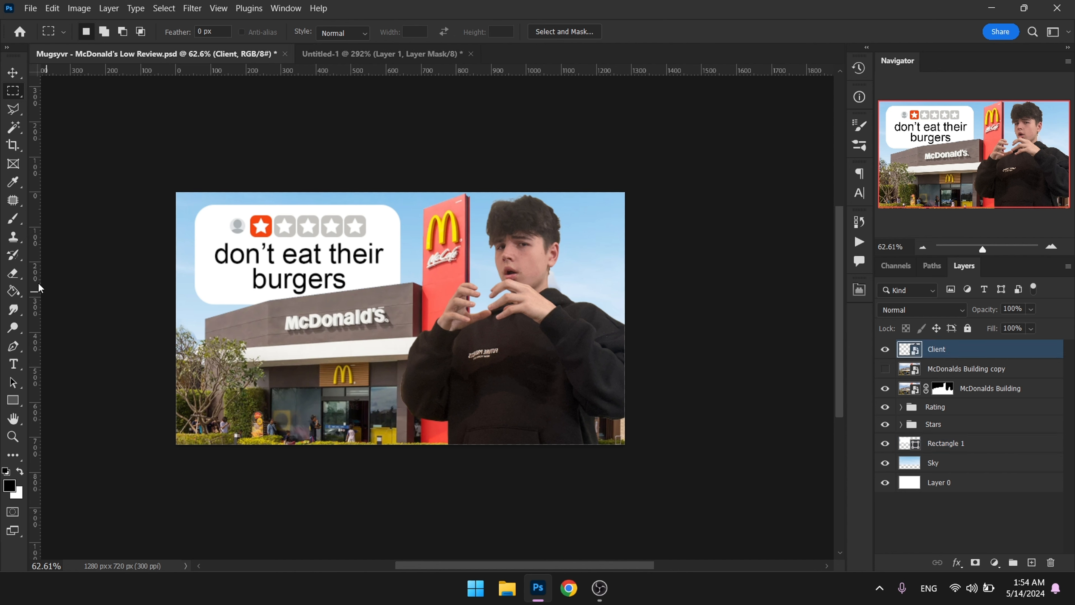
left_click_drag(449, 274, 527, 331)
right_click(527, 331)
left_click(517, 458)
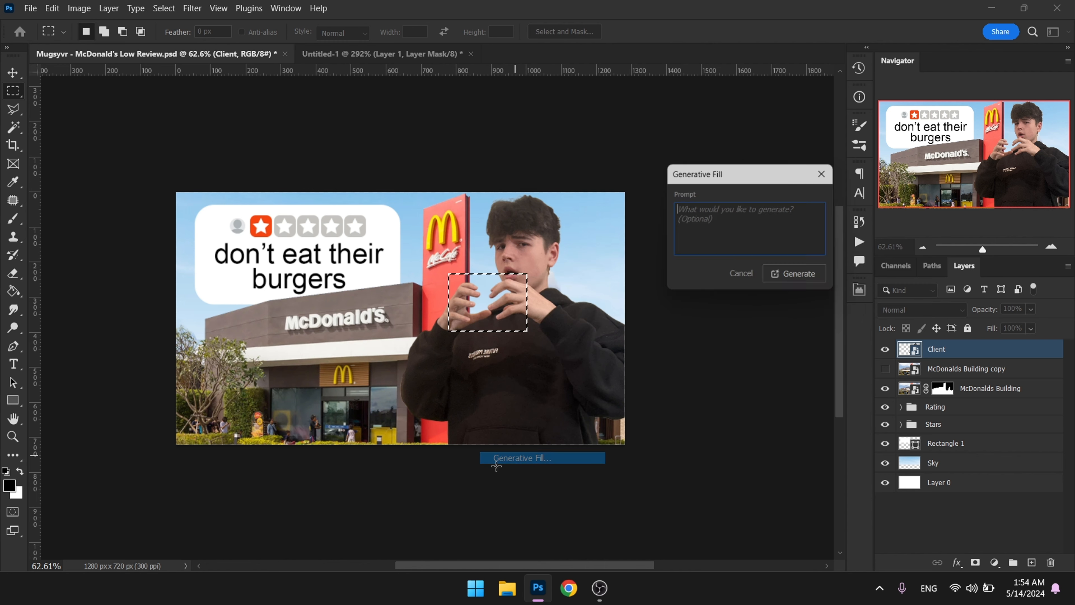
type("have him hold")
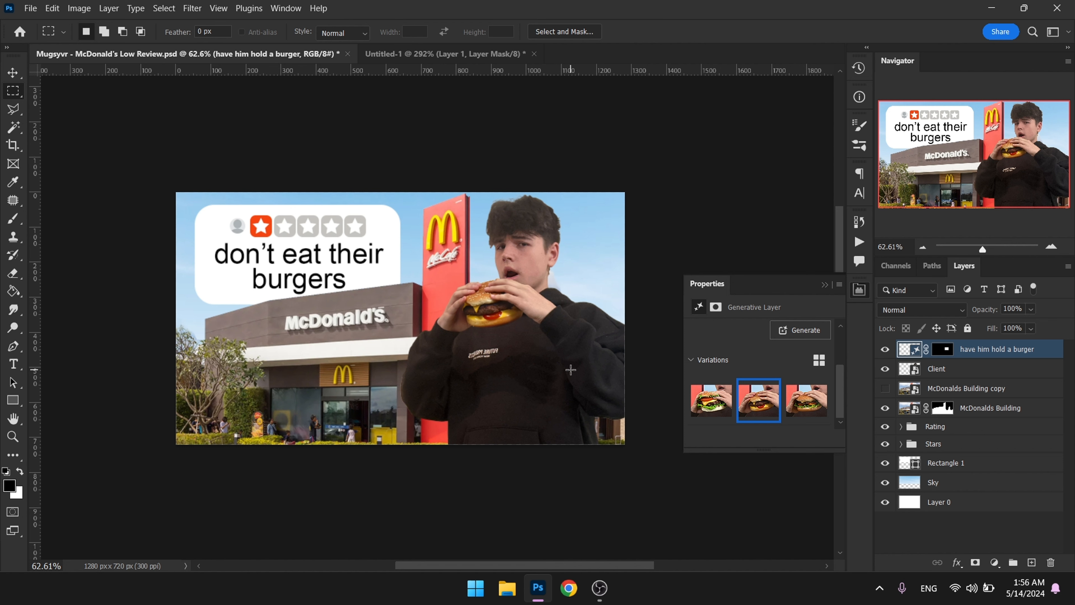
scroll(735, 364, "up", 3)
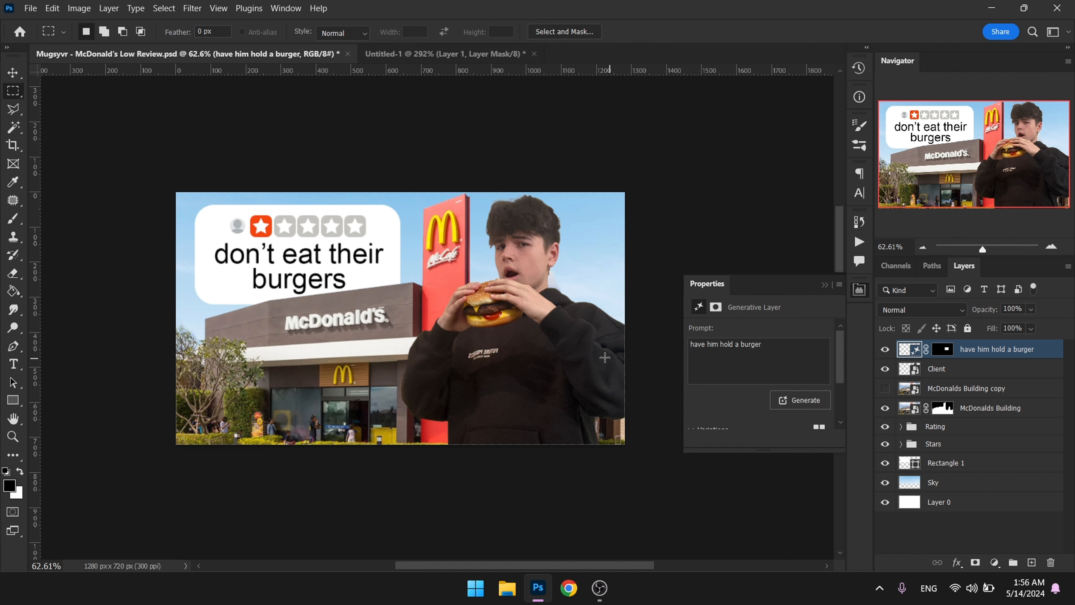
- Switch the generated burger to the third variation and close the generative layer's properties
scroll(745, 373, "down", 3)
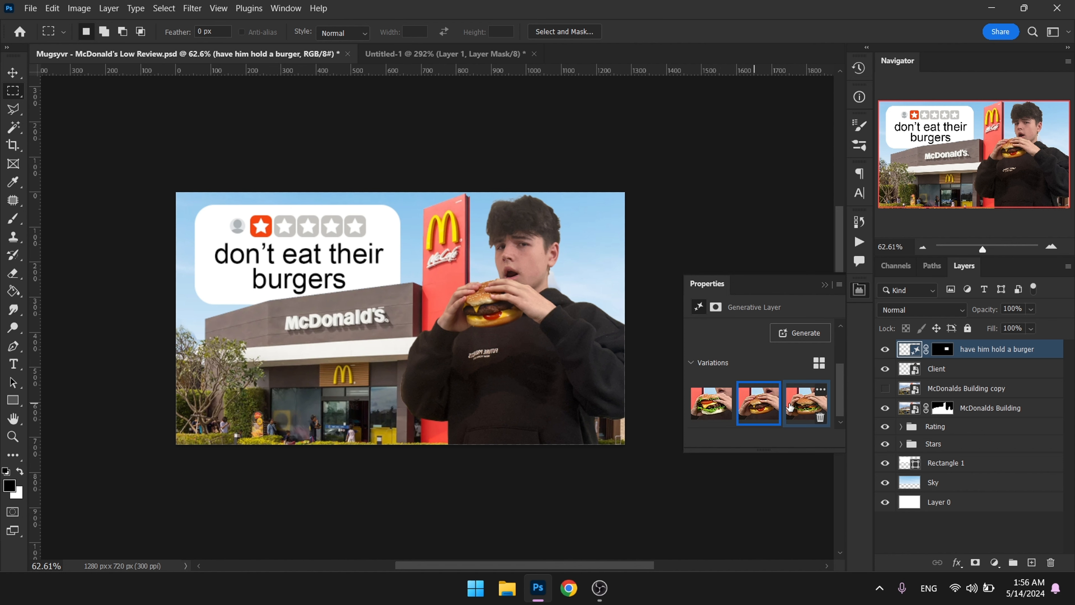
left_click(803, 405)
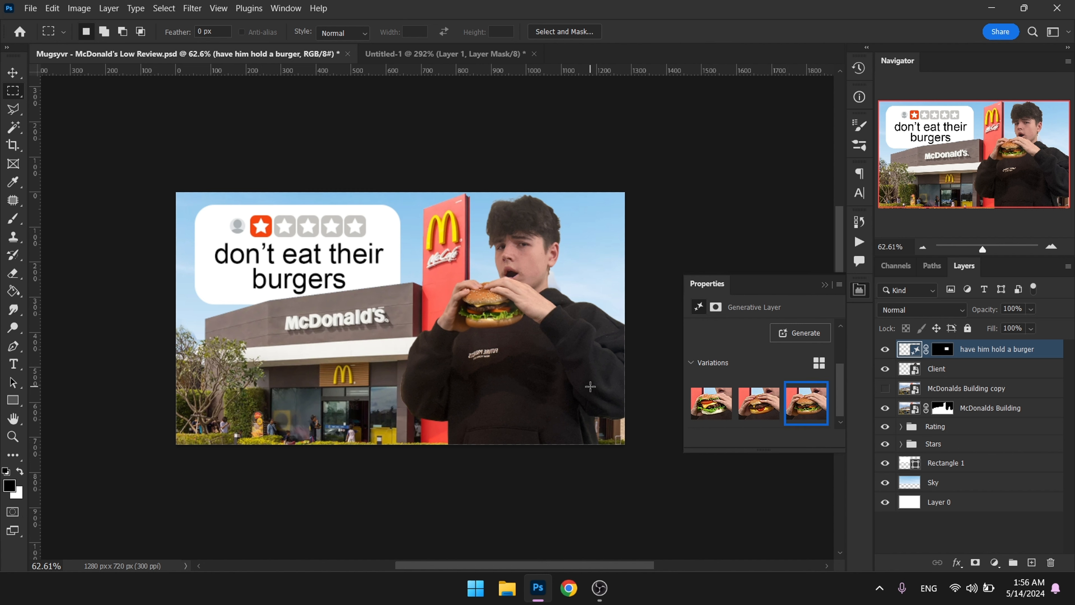
left_click(825, 285)
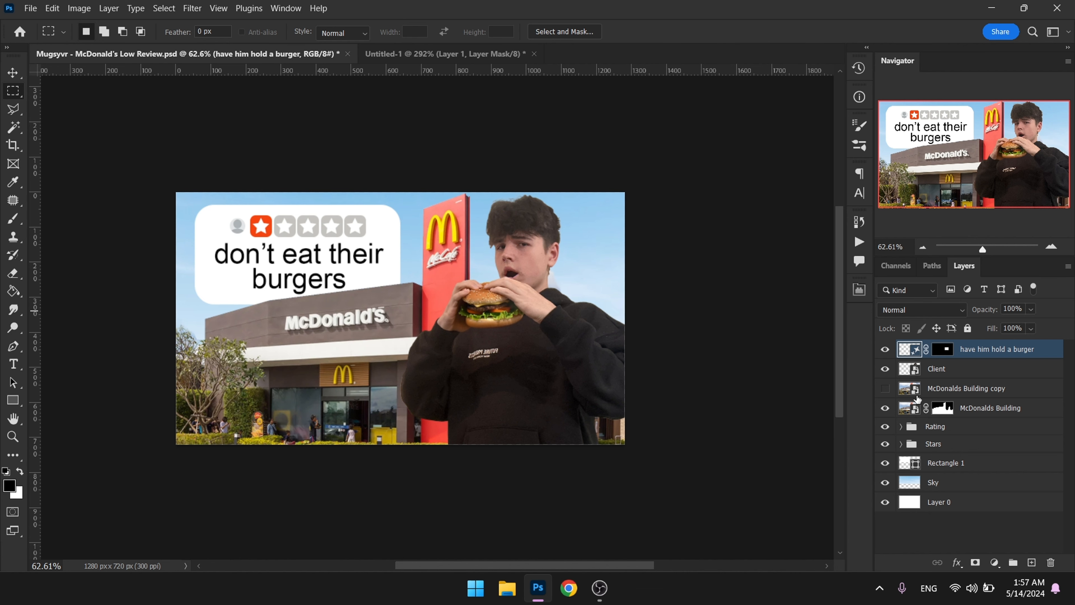
- Check up close how the burger blends with the client's hands, and delete the hidden McDonalds Building copy layer
scroll(531, 267, "up", 5)
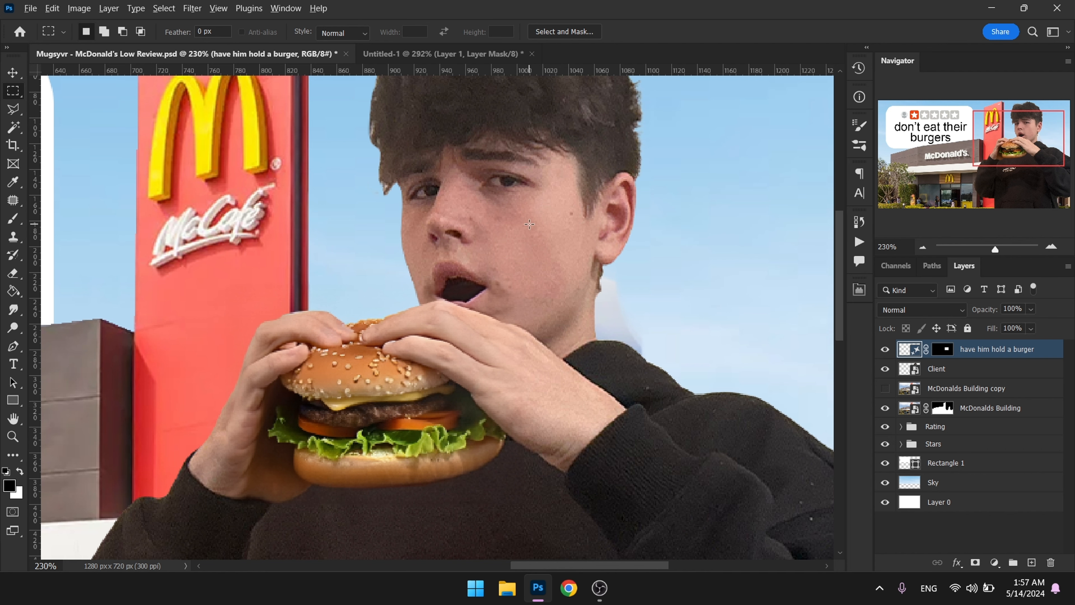
scroll(529, 223, "down", 2)
scroll(497, 265, "down", 1)
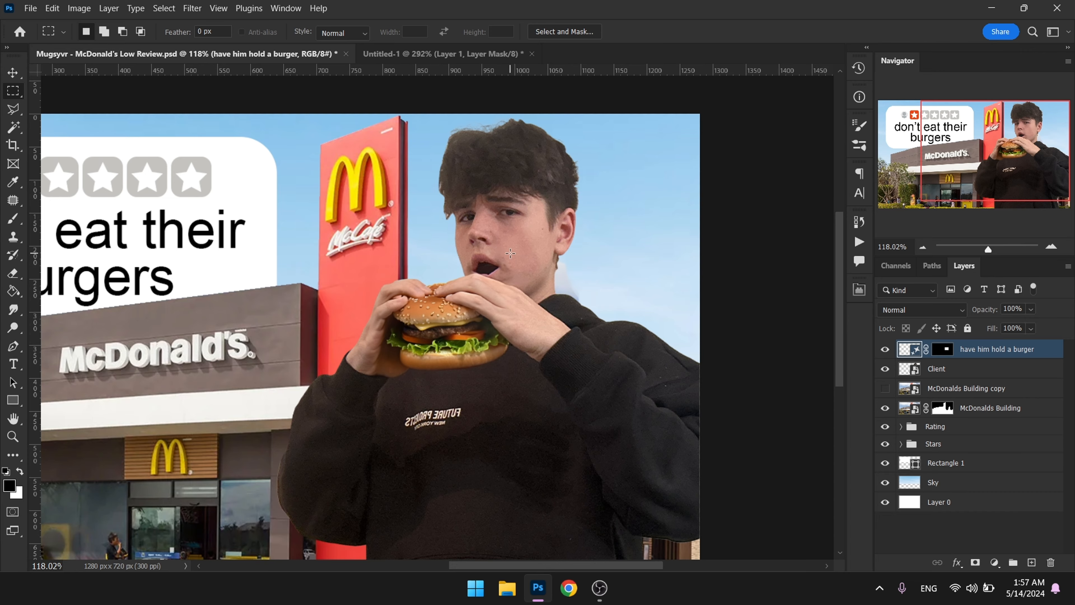
scroll(504, 256, "down", 1)
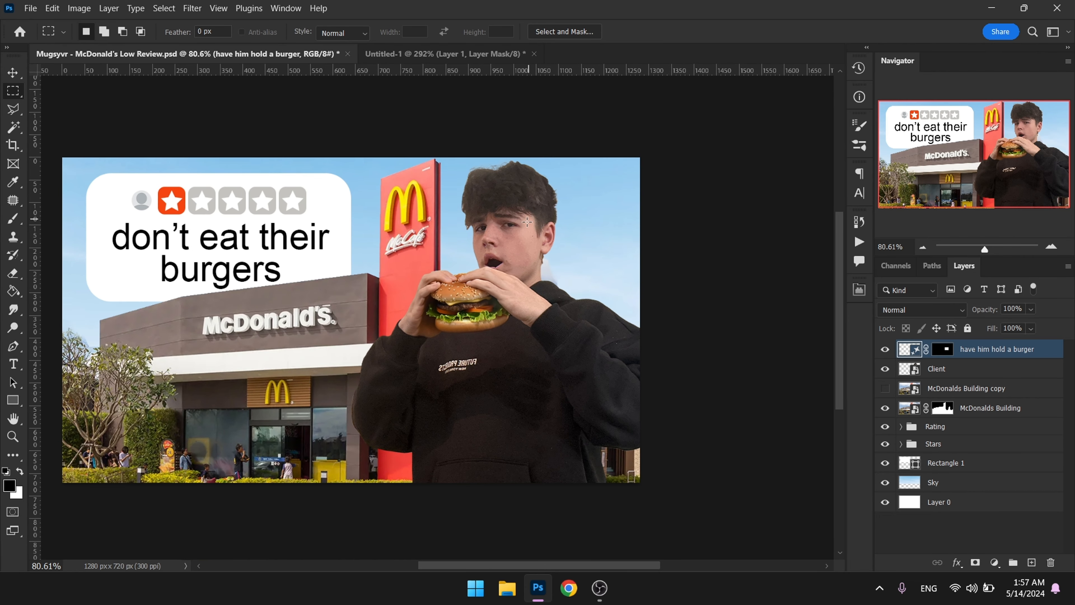
left_click_drag(405, 274, 420, 275)
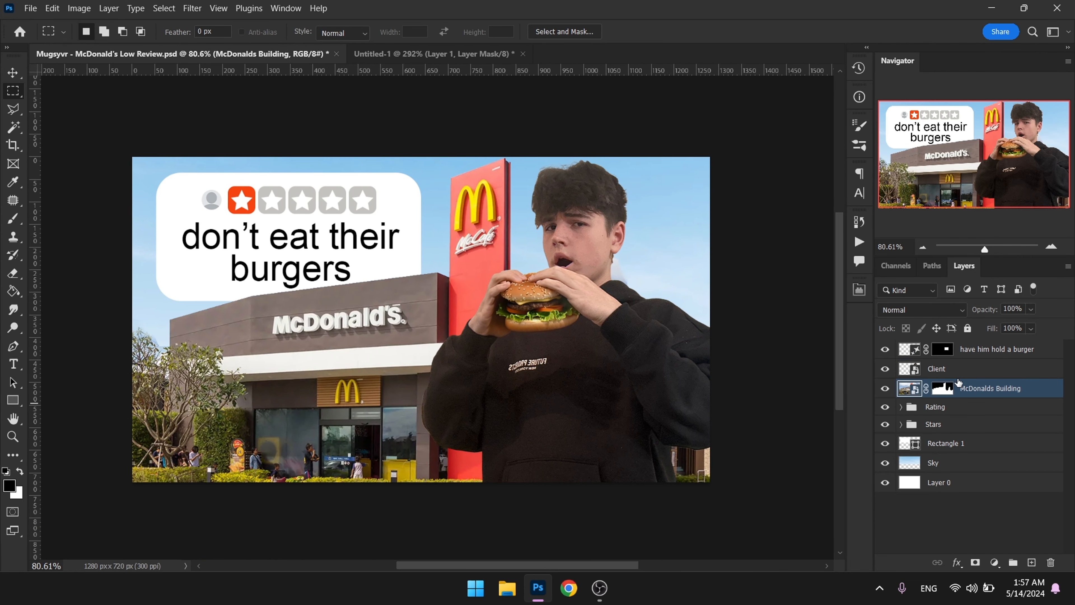
- In a Camera Raw Filter on the Client layer, set Exposure +0.15, Contrast +14, Highlights -20, Shadows +12, Whites +18 and Blacks -7
left_click(957, 375)
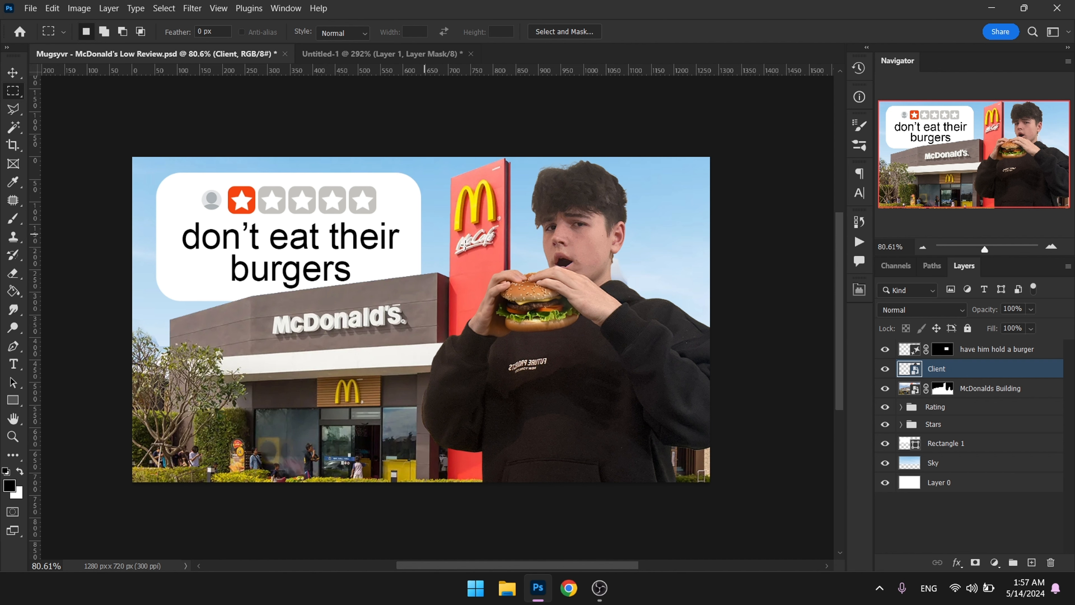
left_click(199, 9)
left_click(216, 122)
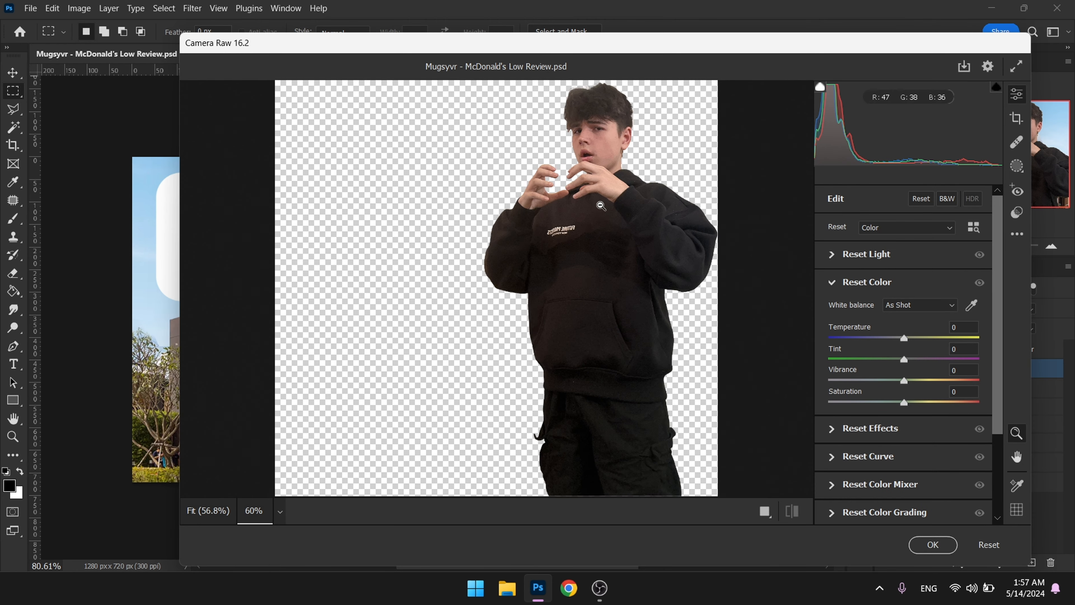
scroll(602, 206, "up", 5)
left_click_drag(713, 134, 591, 288)
left_click(854, 255)
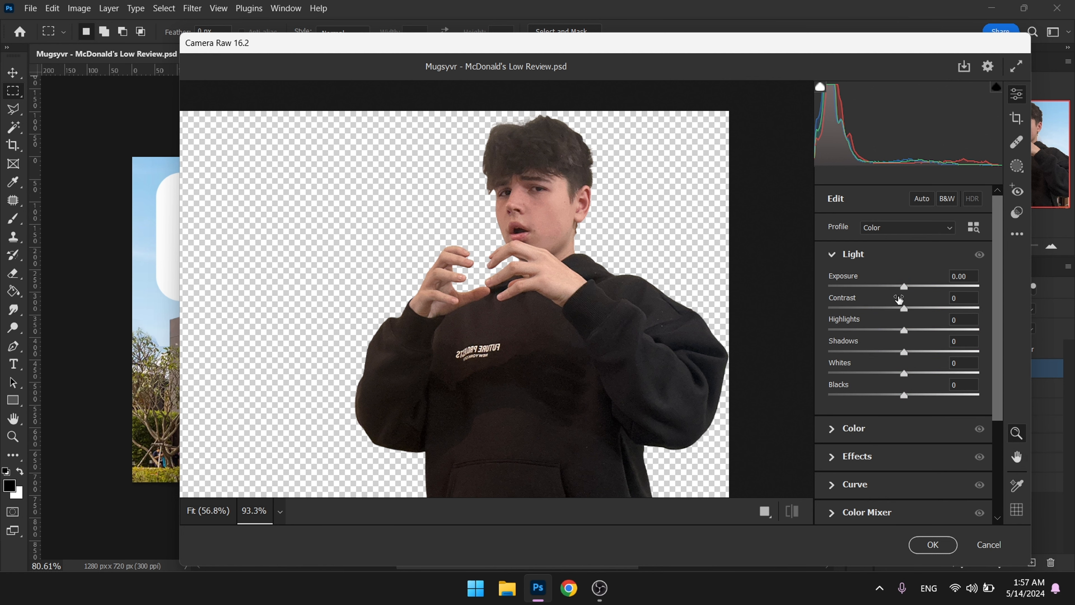
mouse_move(904, 308)
left_mouse_down()
mouse_move(917, 310)
mouse_move(912, 290)
left_mouse_up()
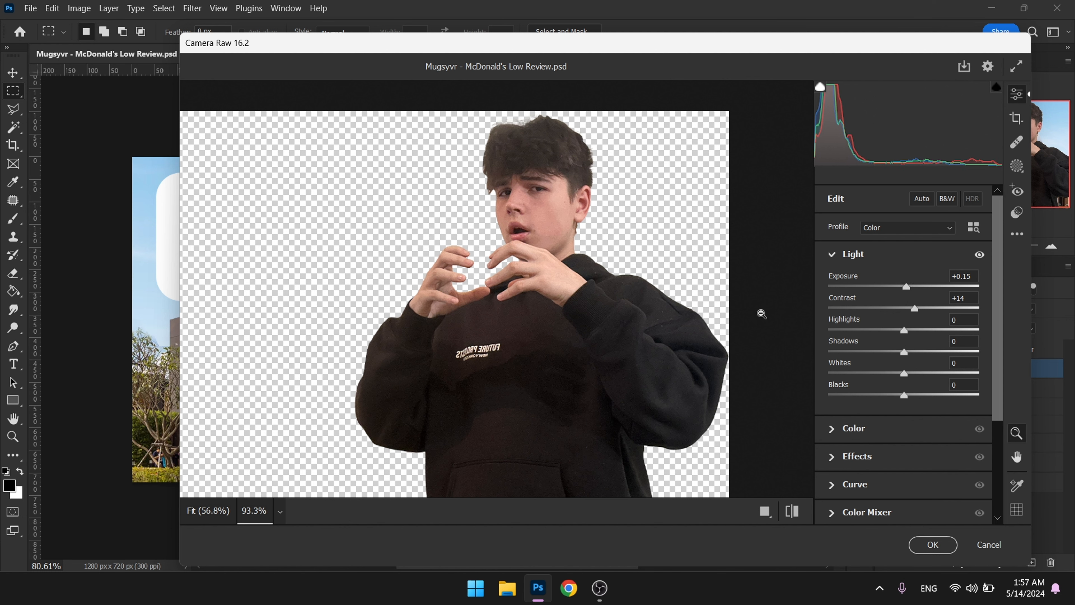
mouse_move(547, 53)
left_mouse_down()
mouse_move(717, 42)
mouse_move(752, 109)
mouse_move(439, 56)
mouse_move(508, 58)
mouse_move(540, 45)
left_mouse_up()
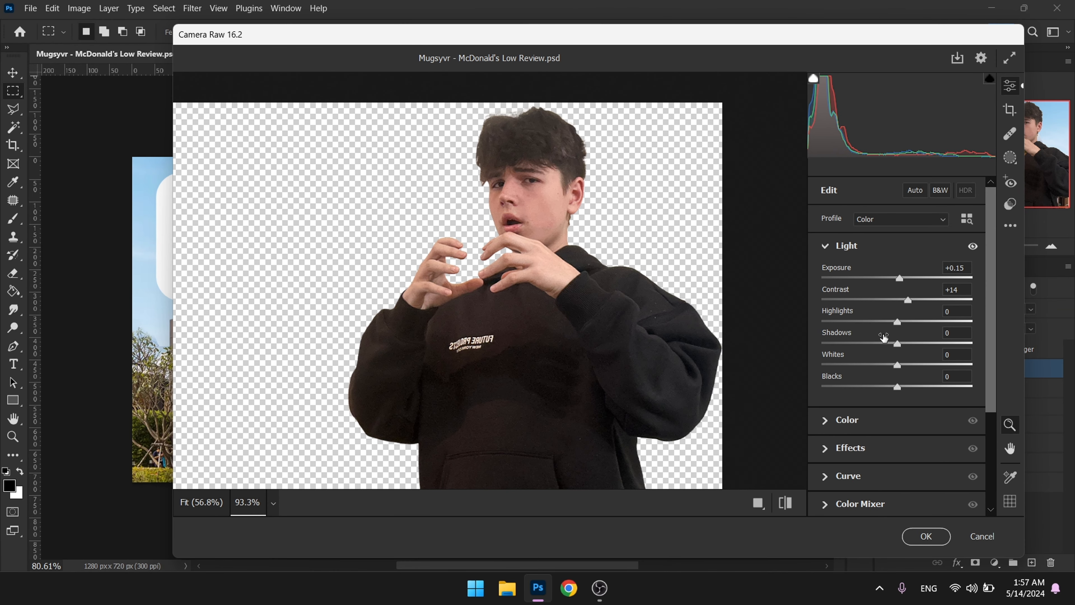
left_click_drag(898, 326, 892, 388)
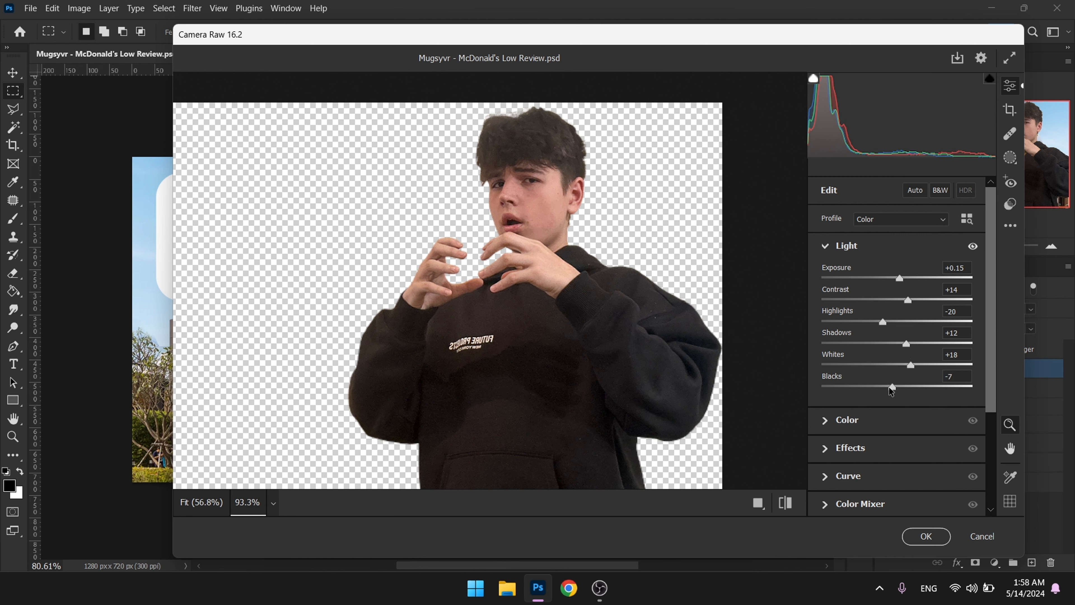
- Slightly raise the client's Texture and Clarity, add moderate Sharpening, and apply the Camera Raw Filter
left_click(860, 447)
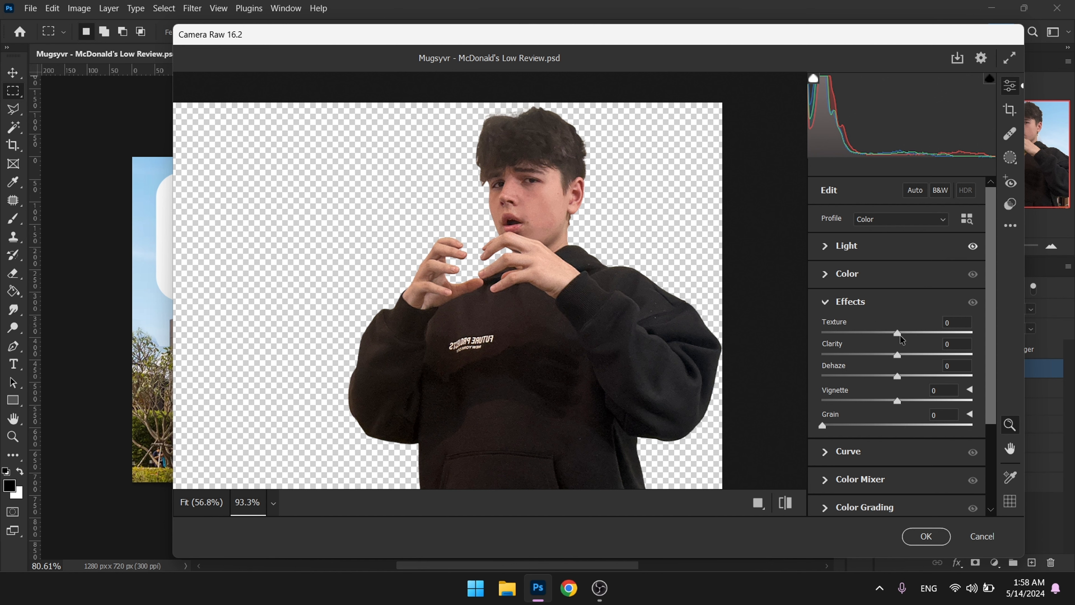
left_click_drag(901, 335, 917, 334)
left_click_drag(899, 357, 906, 357)
scroll(911, 385, "down", 3)
left_click(886, 417)
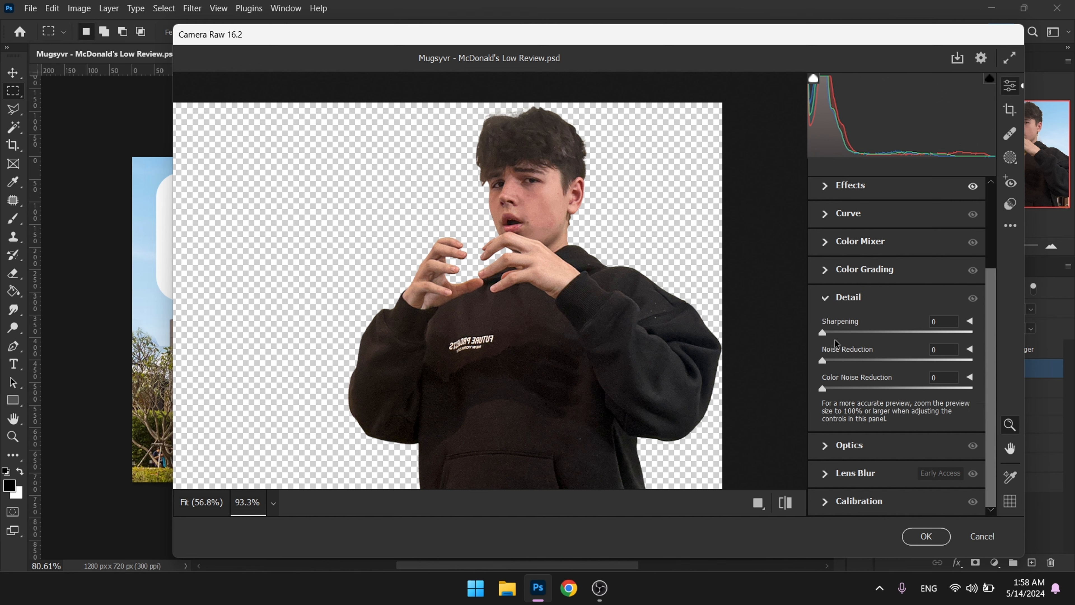
left_click_drag(837, 333, 852, 333)
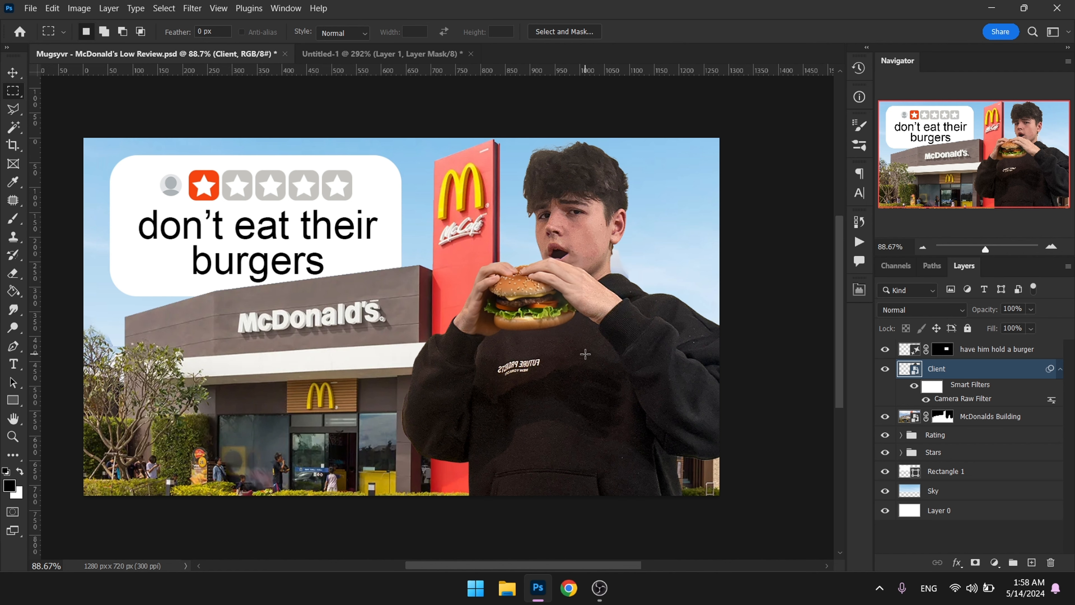
- Group all layers and place a merged copy of the whole image above the group as a smart object
scroll(586, 353, "down", 2)
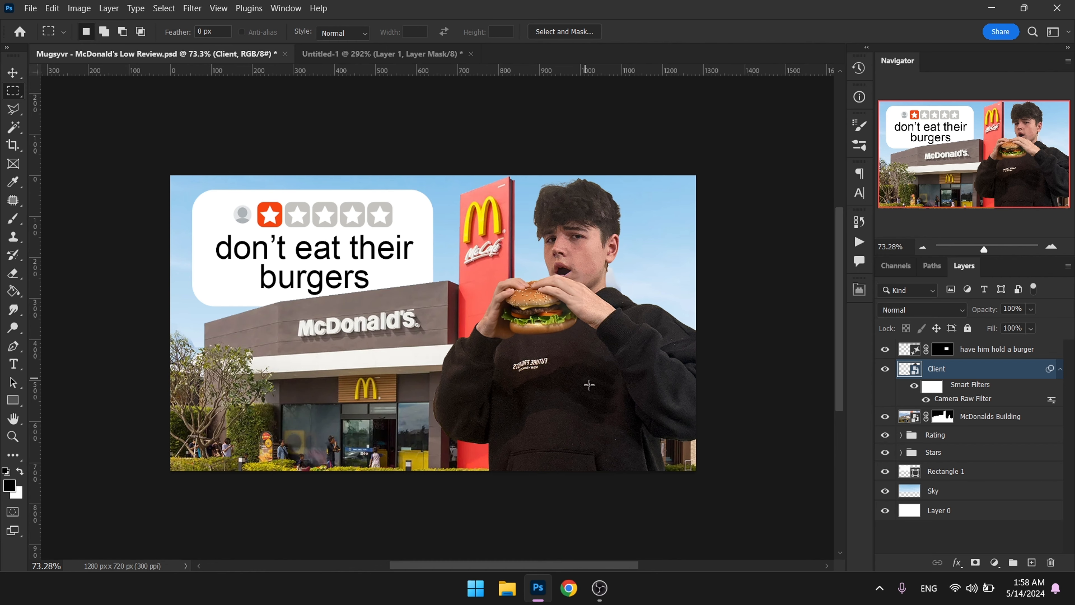
left_click_drag(589, 386, 592, 370)
left_click(984, 350)
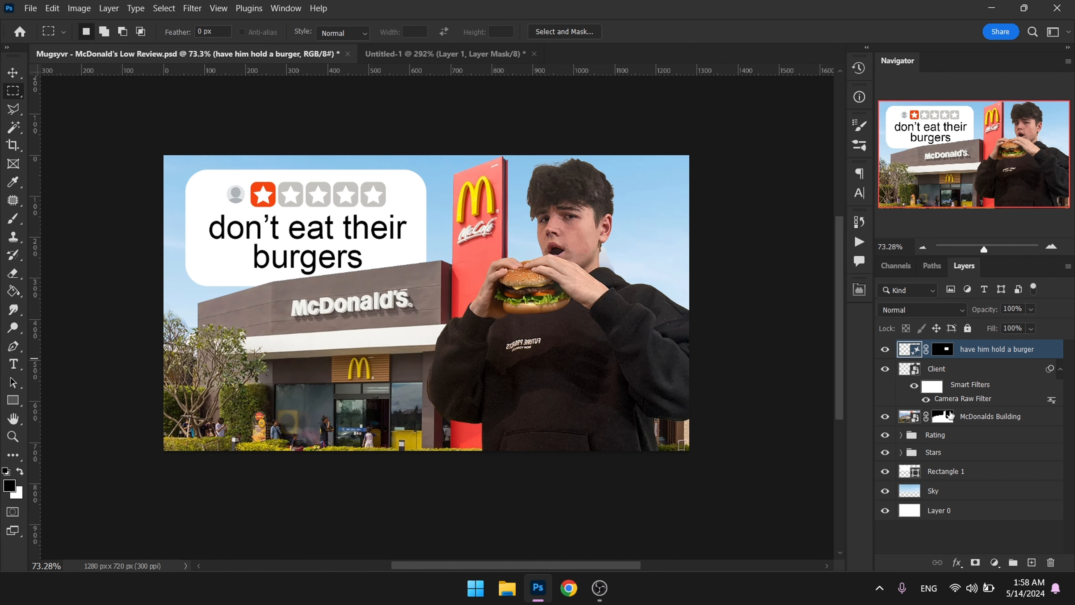
left_click(952, 510, "shift")
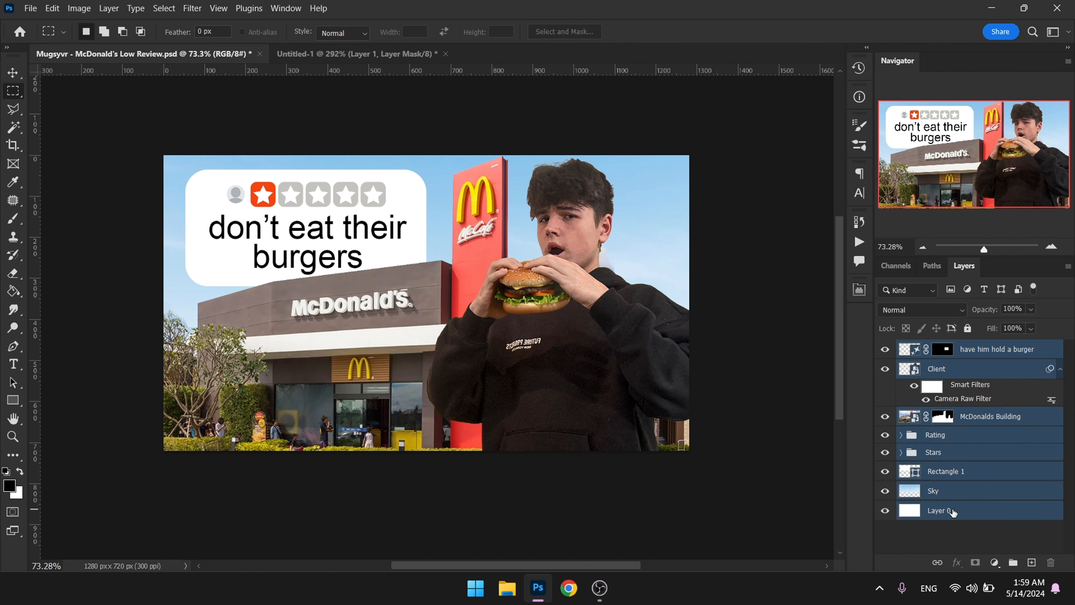
key("ctrl+g")
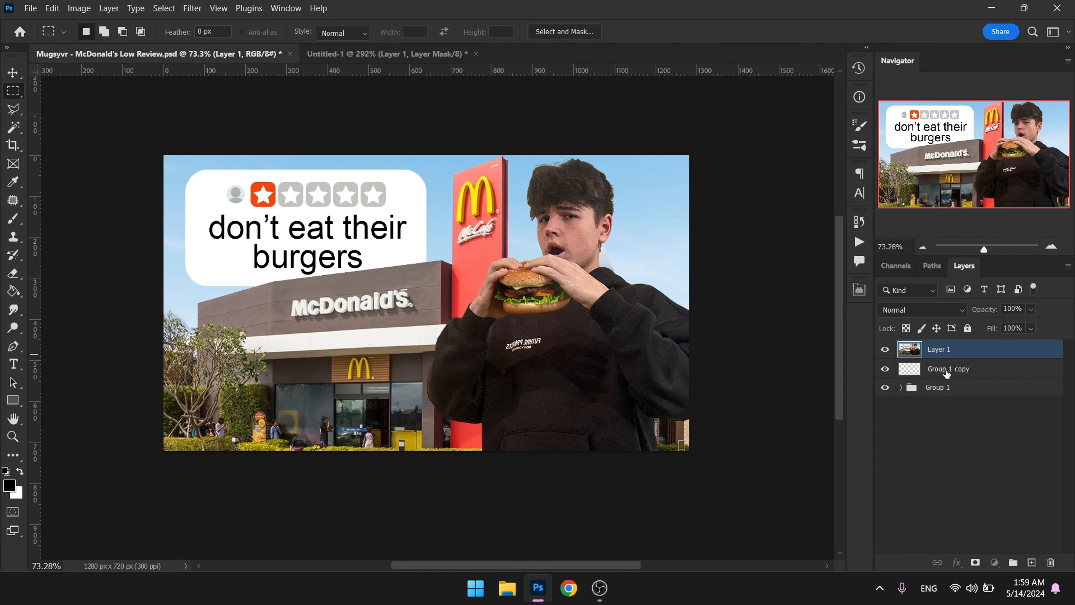
right_click(947, 348)
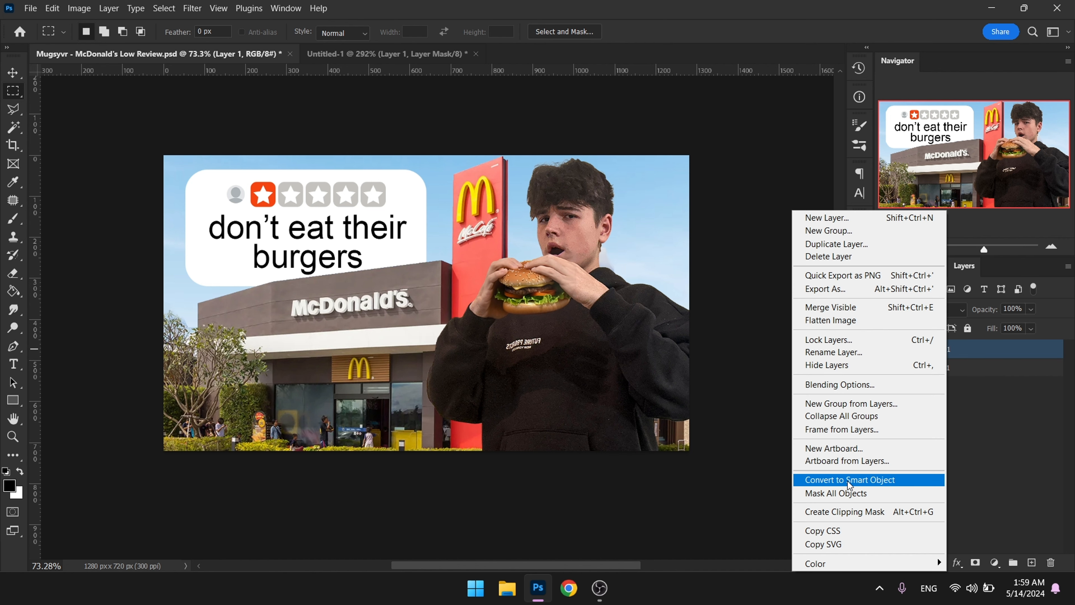
left_click(843, 481)
- In a Camera Raw Filter on the merged Layer 1, set Exposure +0.15, Contrast +14, Highlights -10 and Shadows +9
left_click(192, 9)
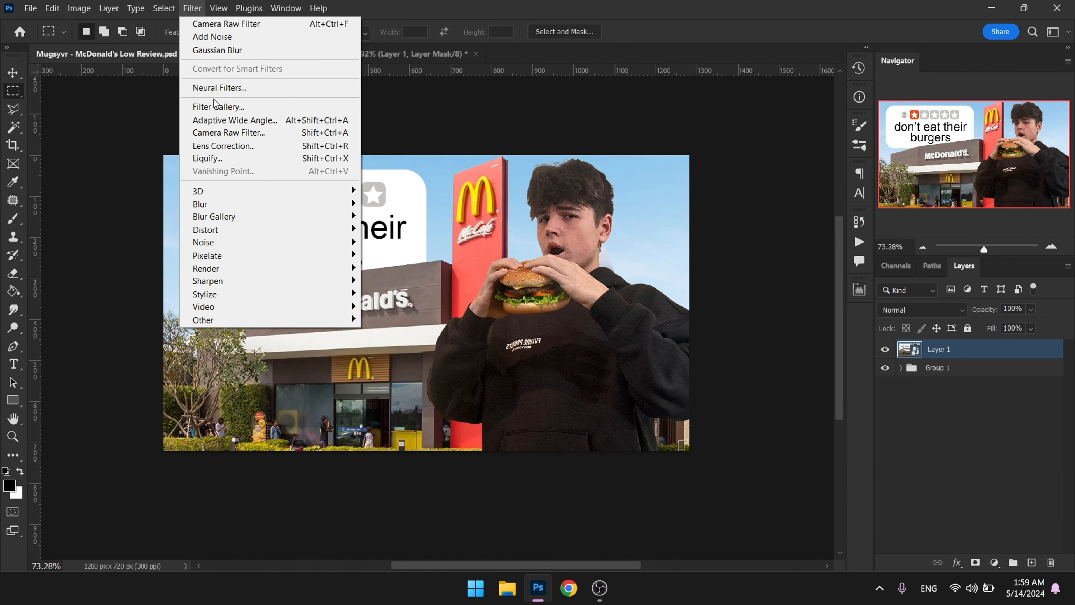
left_click(237, 135)
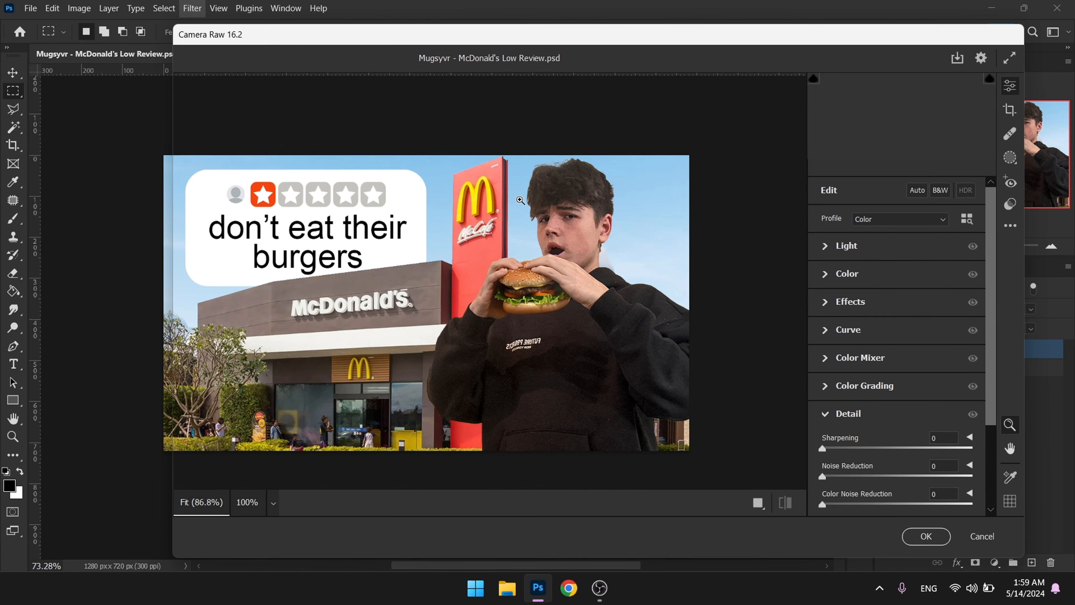
left_click(847, 245)
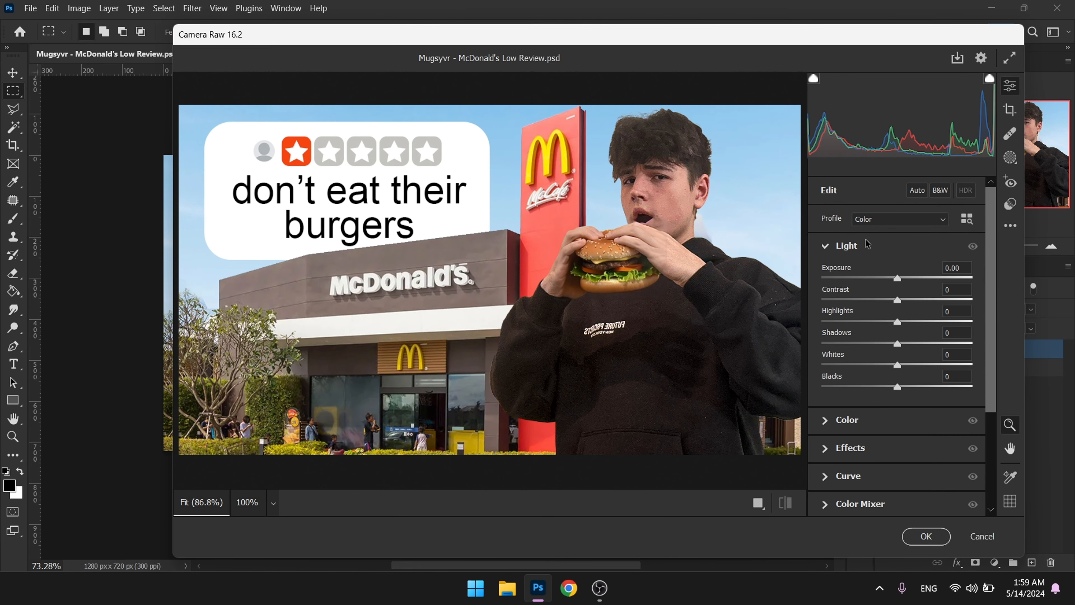
left_click_drag(898, 299, 904, 343)
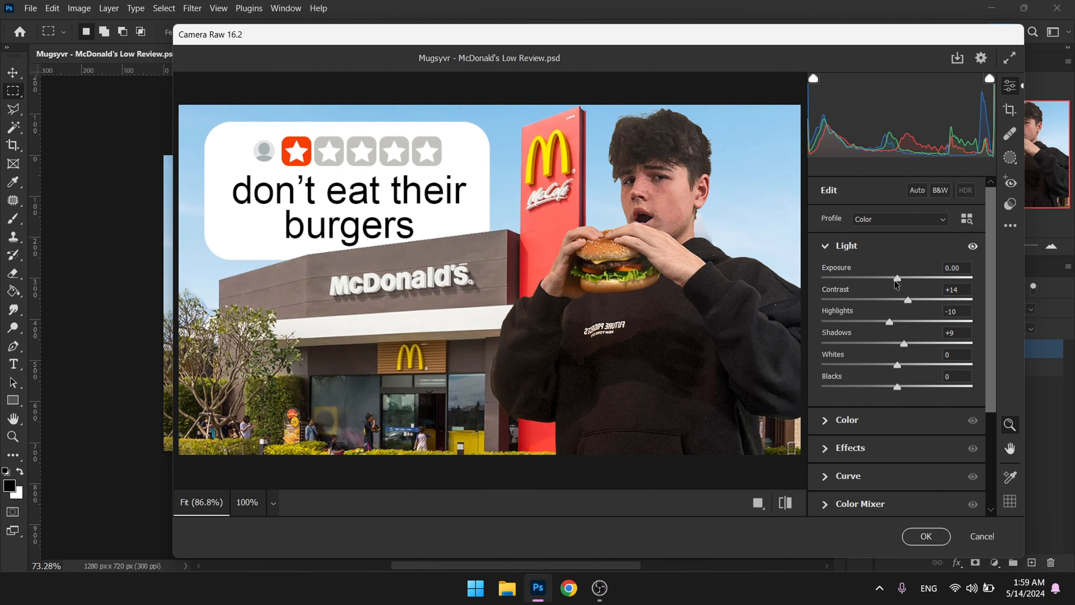
left_click_drag(896, 279, 900, 278)
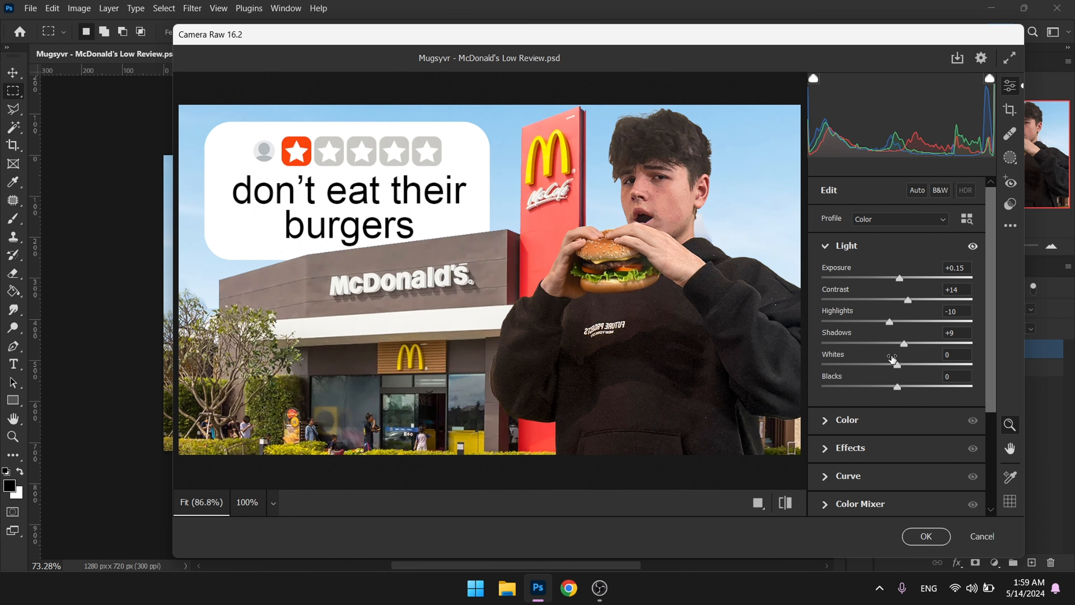
- Set the merged image's Texture to +15, Clarity to +7 and Sharpening to 37
left_click(858, 449)
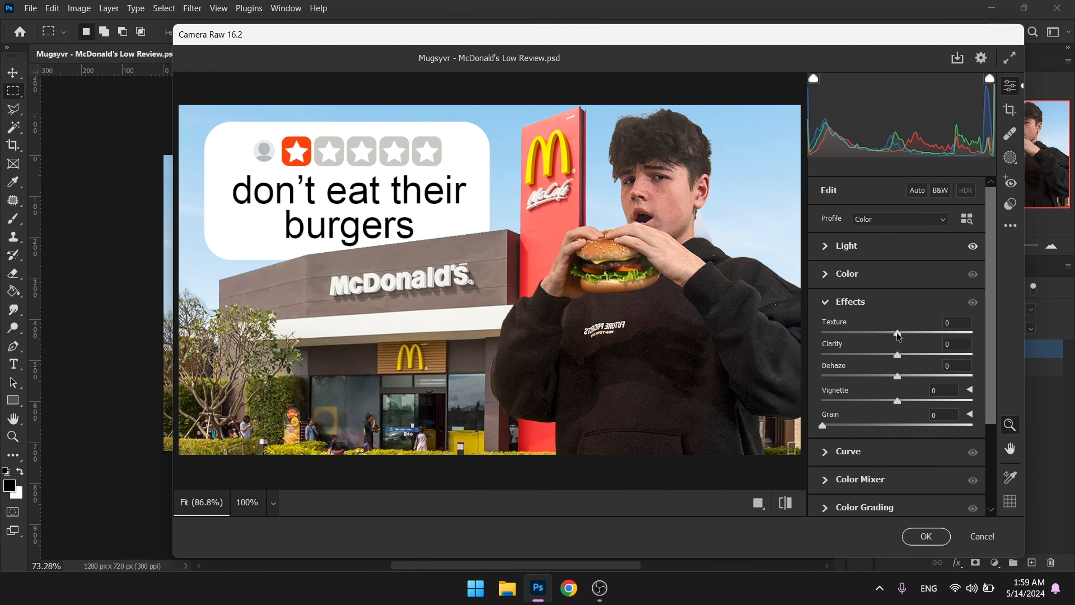
left_click_drag(897, 333, 903, 355)
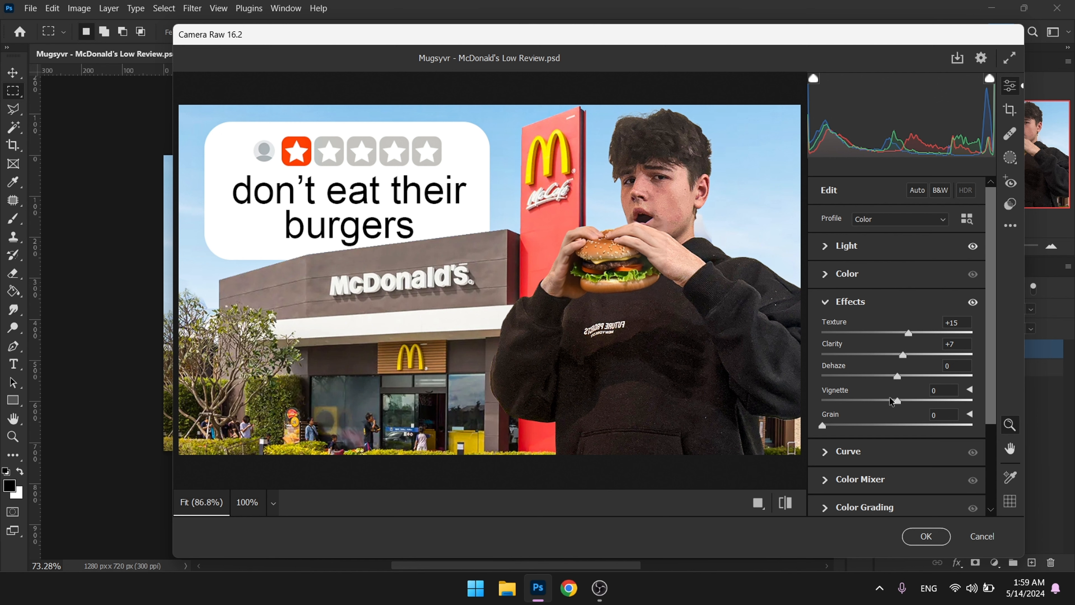
scroll(852, 435, "down", 3)
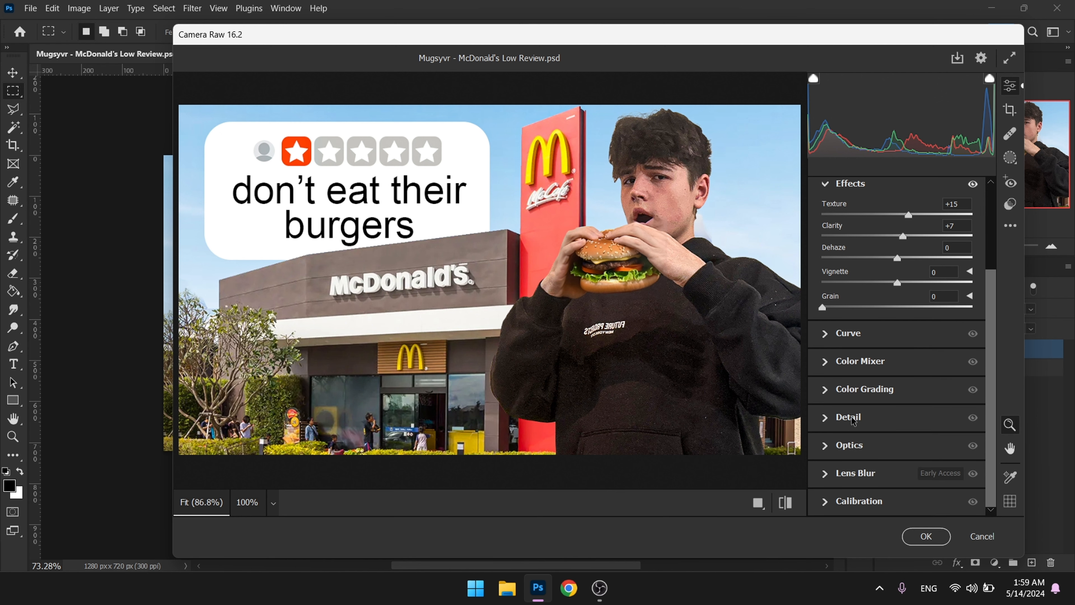
left_click(853, 419)
left_click_drag(857, 333, 860, 335)
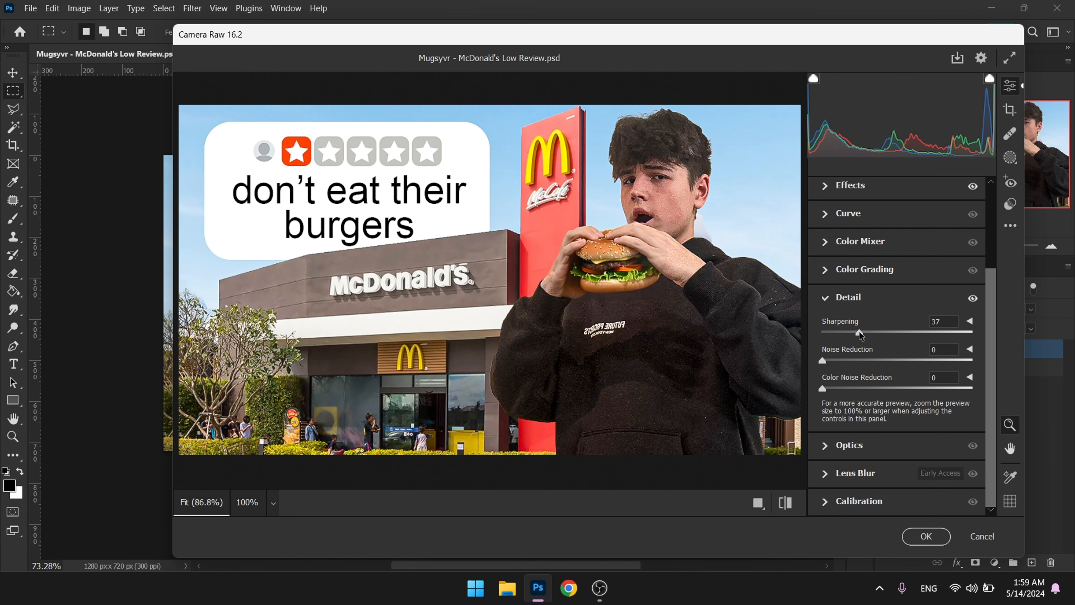